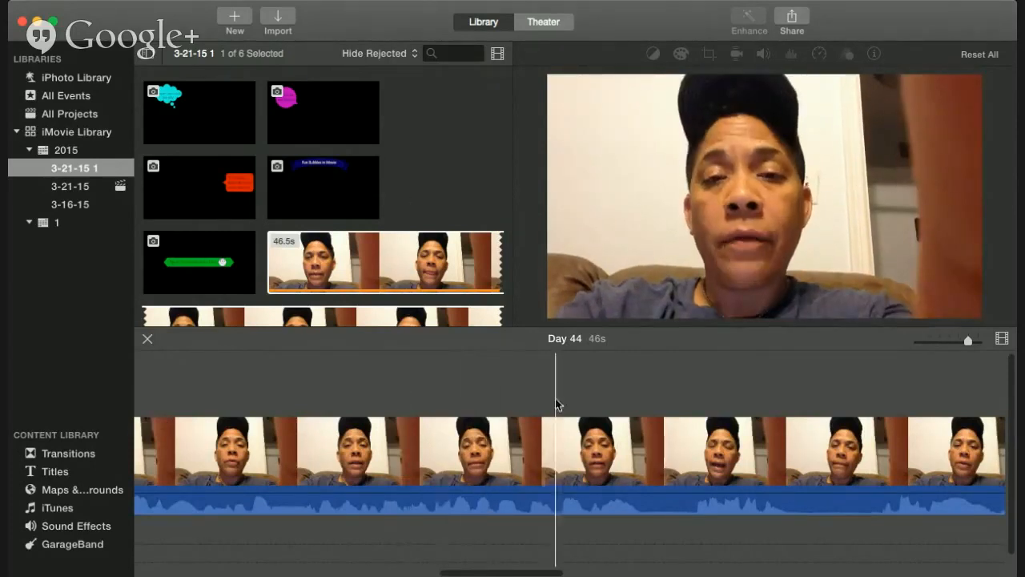
Mute the main video clip by lowering its audio level to zero.
scroll(429, 394, "left", 2)
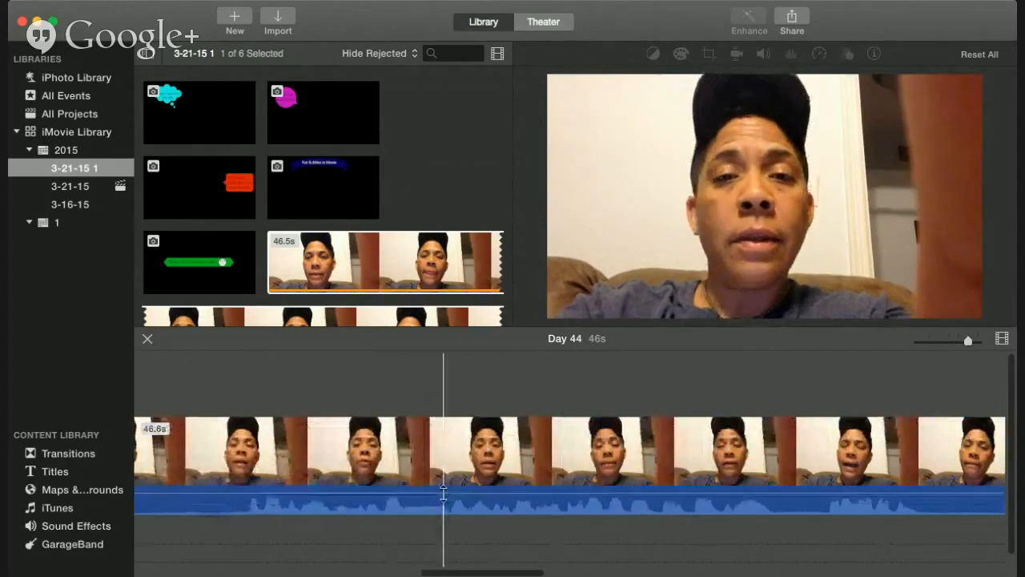
left_click_drag(443, 492, 446, 533)
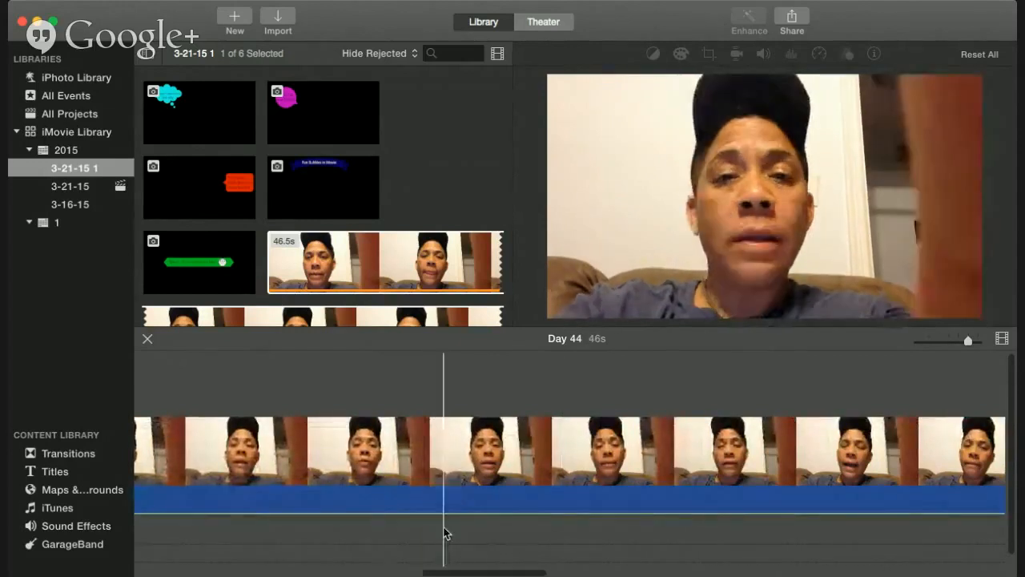
scroll(437, 359, "left", 5)
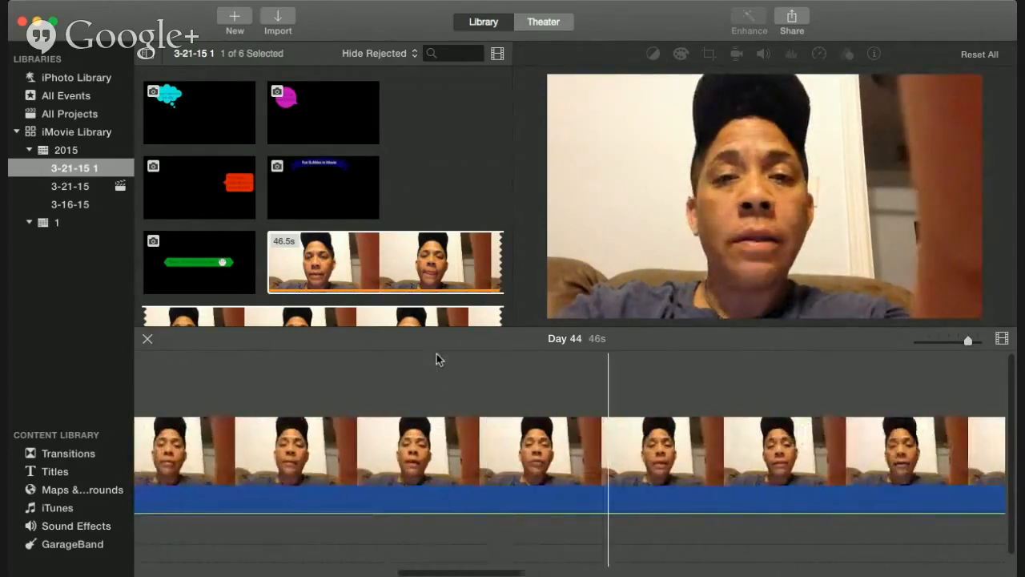
Add the cyan "I hope I don't look too silly" thought-bubble image to the project and place it as an overlay above the main clip.
left_click(190, 120)
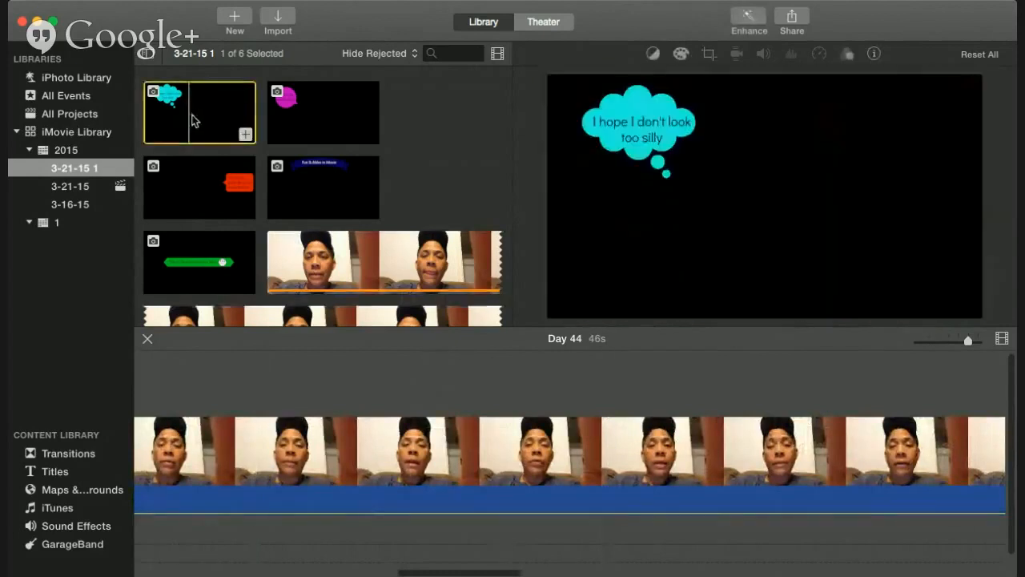
left_click(246, 135)
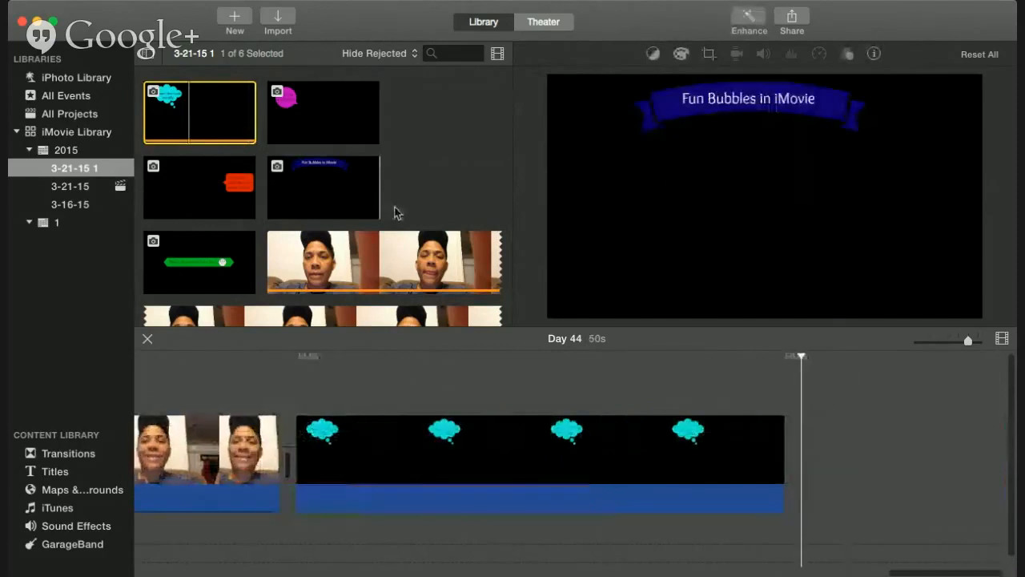
left_click(677, 483)
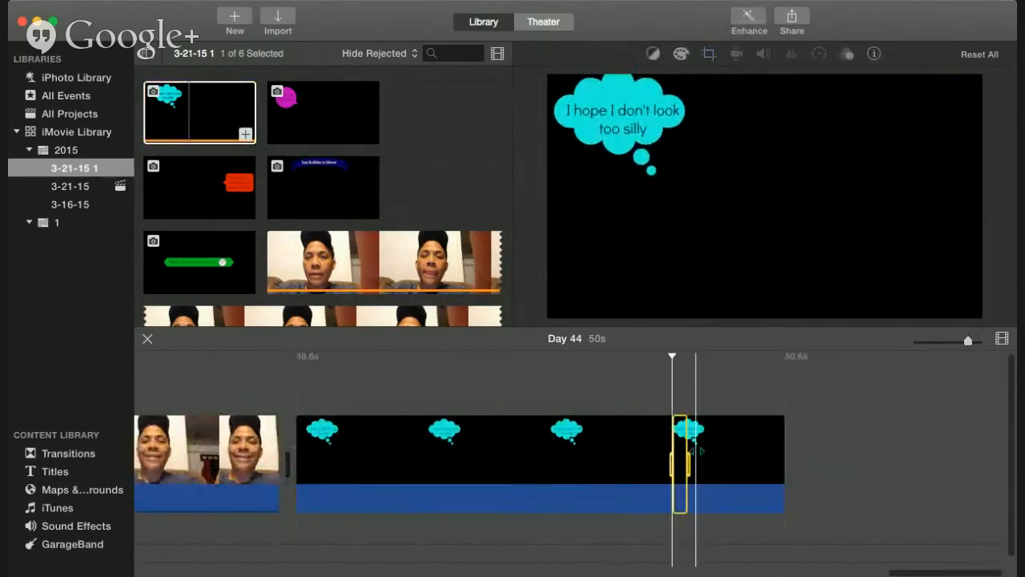
left_click_drag(816, 449, 609, 513)
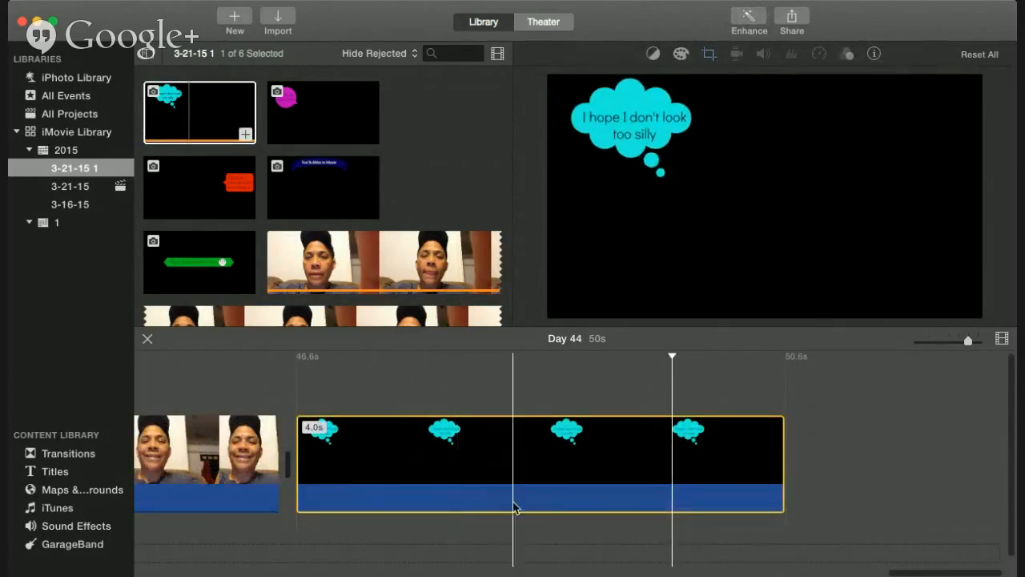
left_click_drag(547, 496, 428, 393)
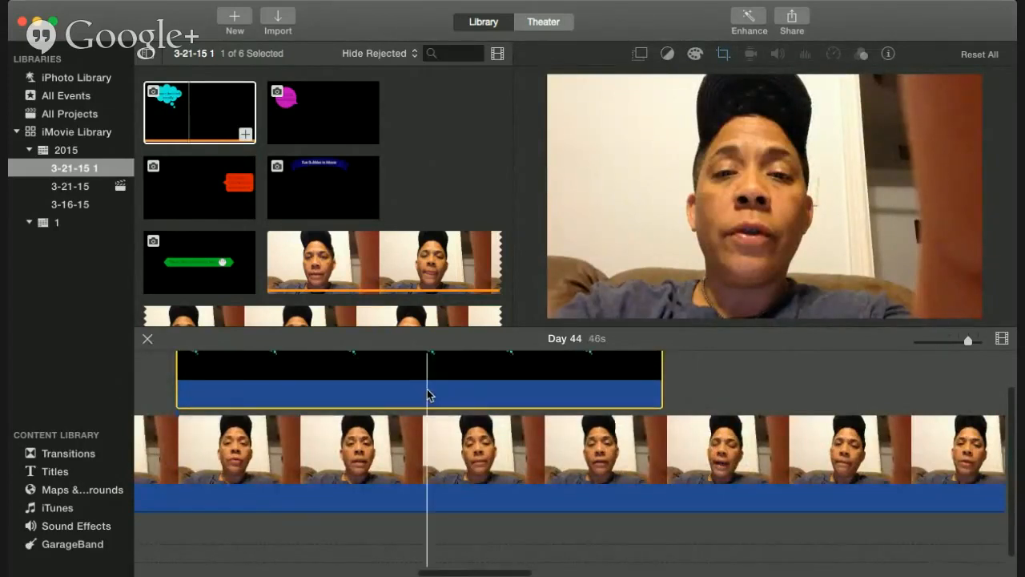
scroll(299, 451, "left", 2)
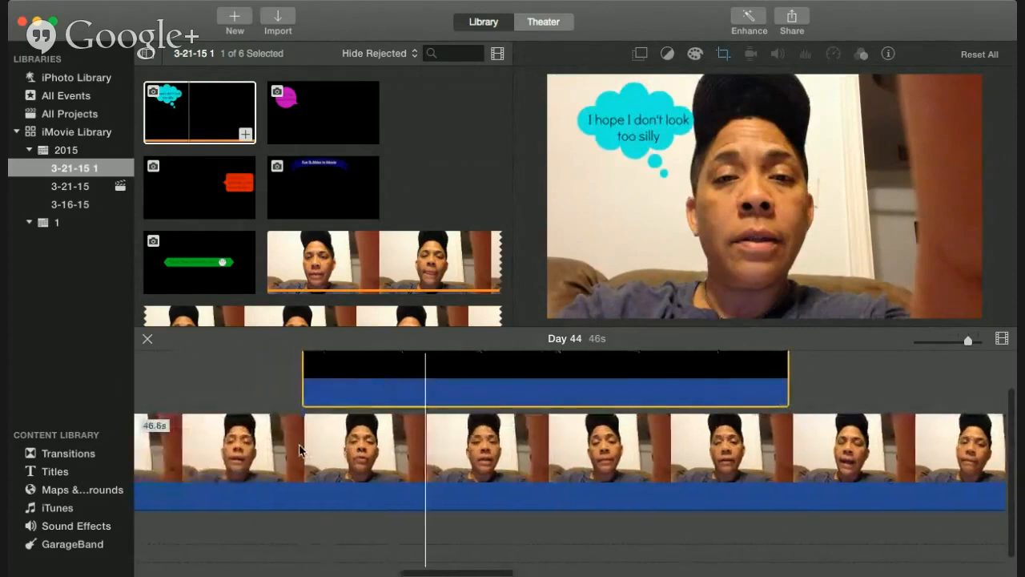
Play the thought-bubble section and shorten the overlay by trimming its end.
left_click(223, 375)
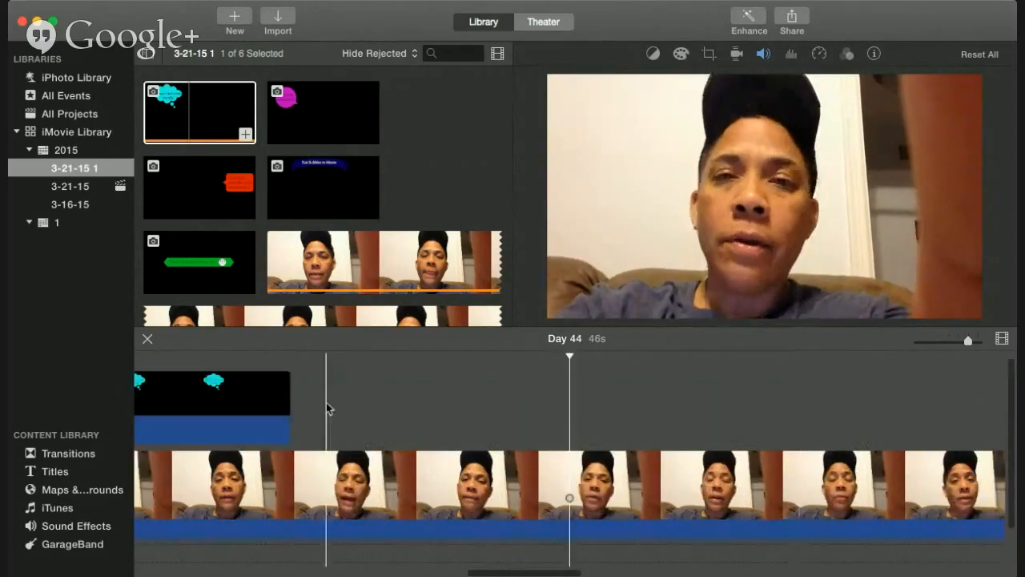
scroll(423, 427, "left", 5)
scroll(422, 427, "left", 2)
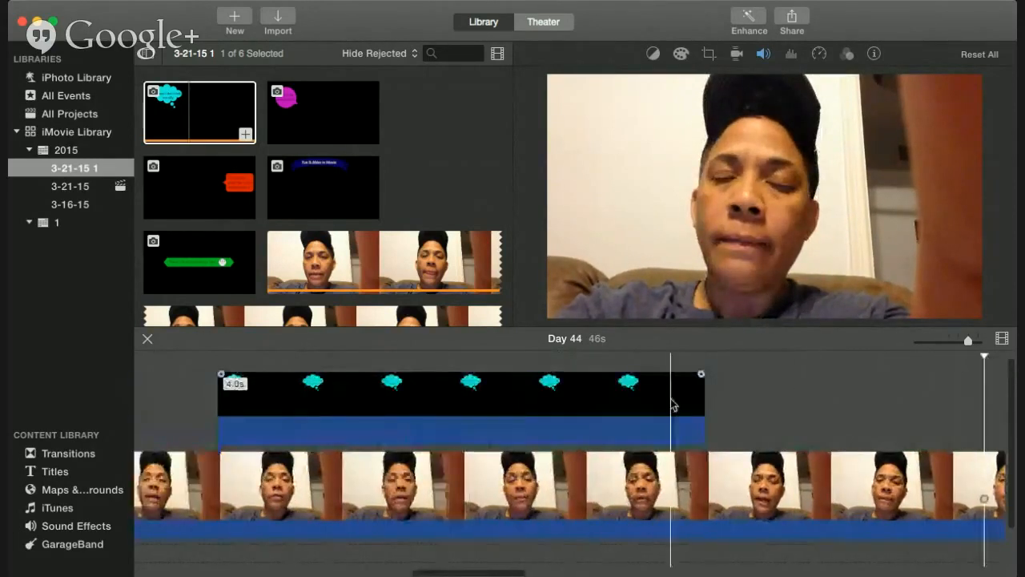
left_click_drag(703, 401, 505, 419)
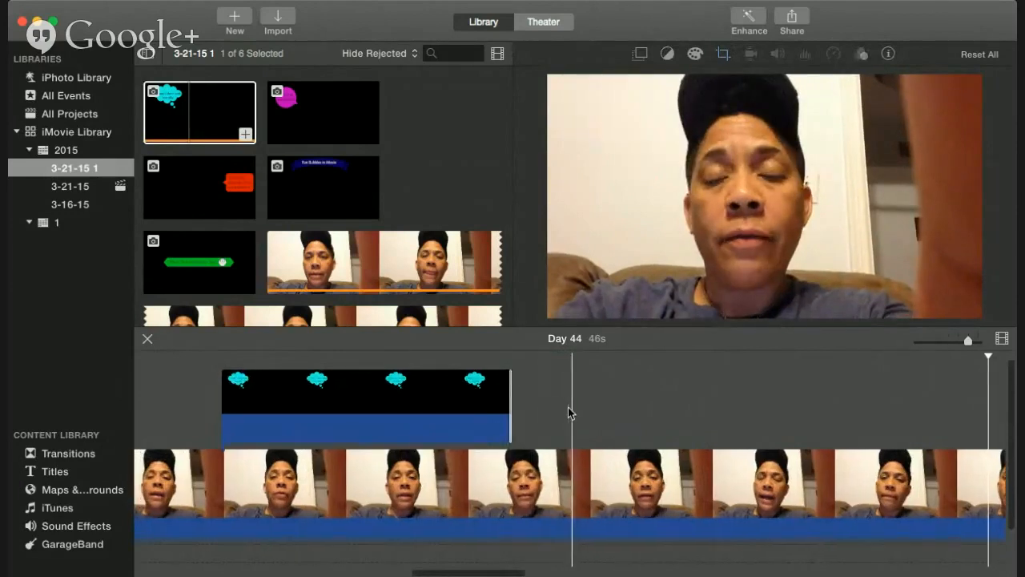
Overlay the blue "Fun Bubbles in iMovie" banner at the start of the main clip and shift it slightly later.
scroll(568, 408, "left", 10)
scroll(568, 412, "left", 10)
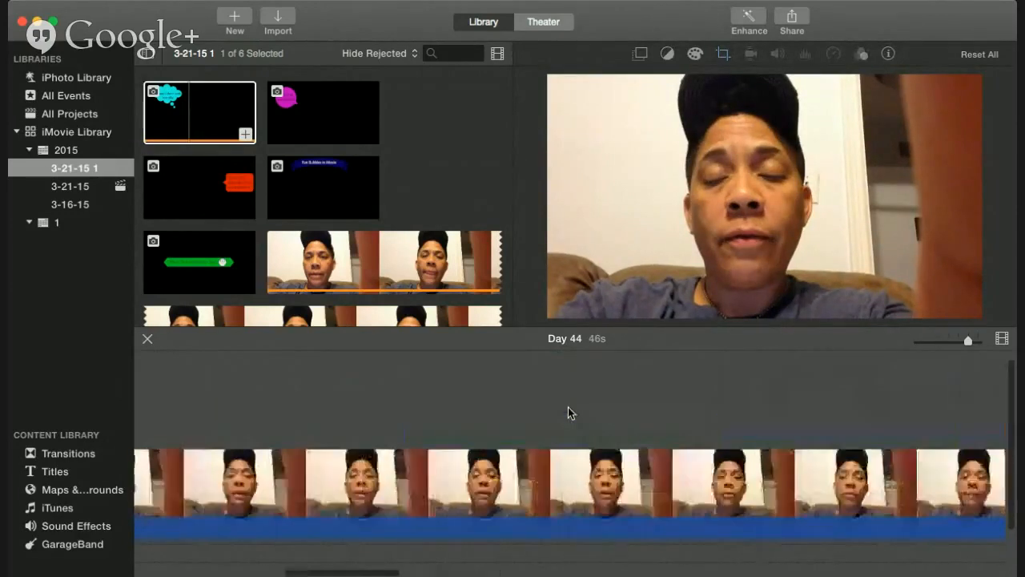
scroll(568, 413, "left", 5)
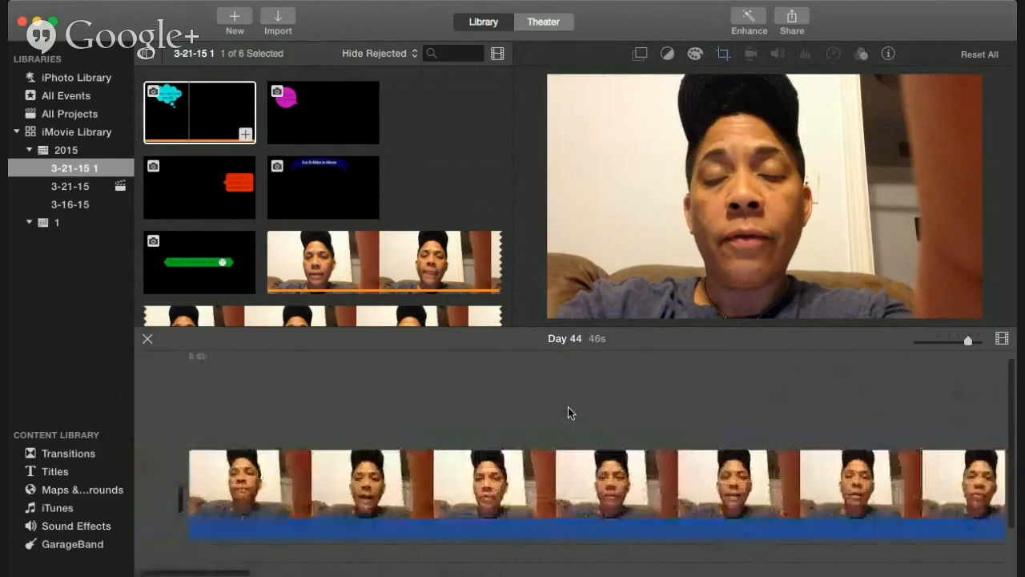
left_click(326, 192)
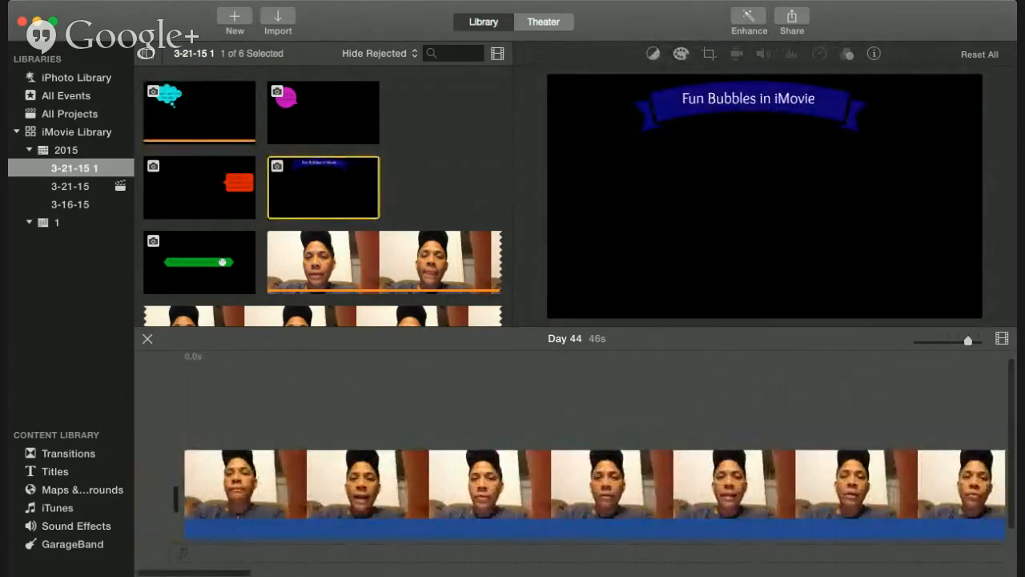
left_click_drag(324, 188, 190, 394)
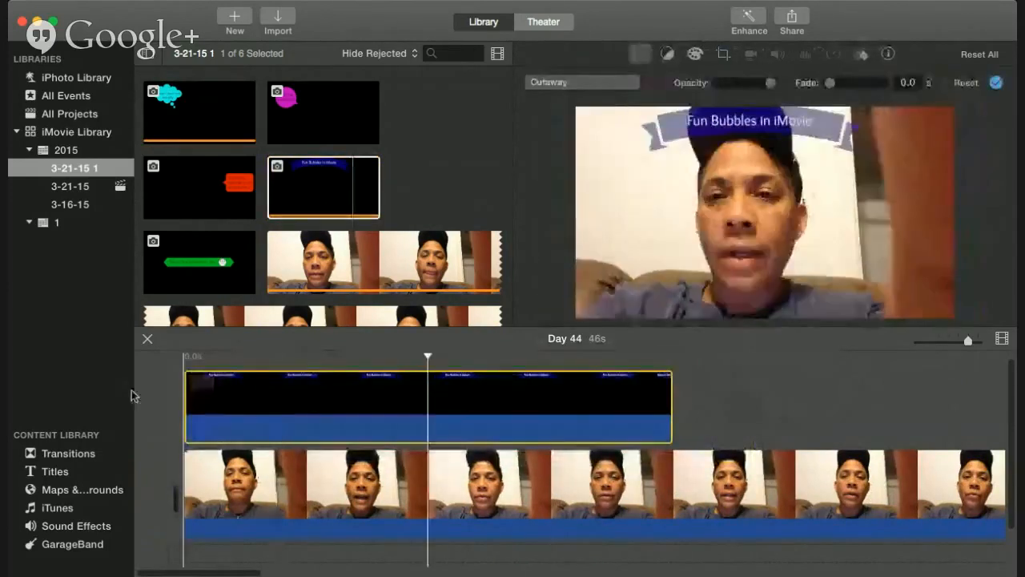
left_click(154, 390)
left_click_drag(247, 385, 462, 392)
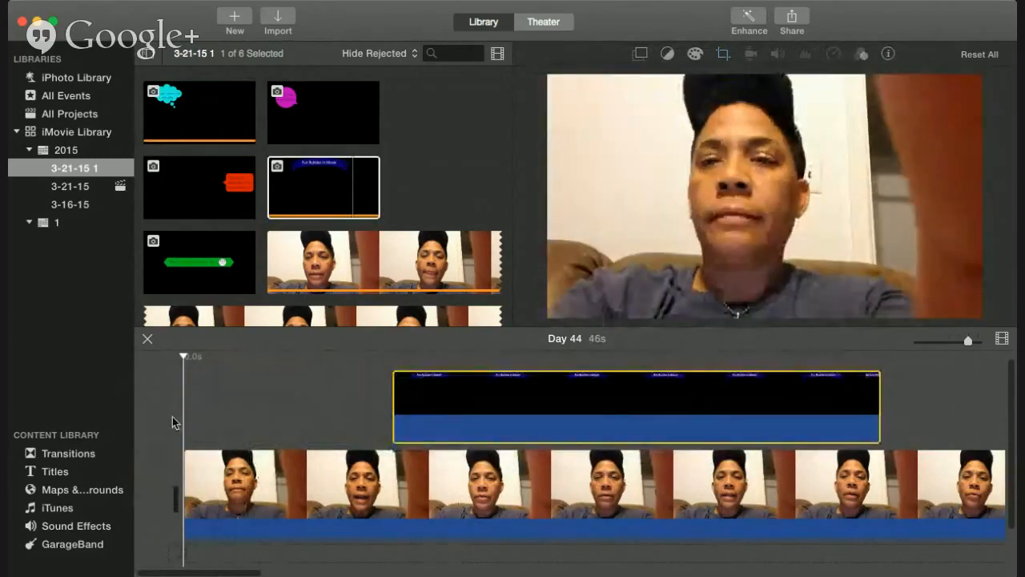
Play the video from the beginning to check the timing of the blue banner overlay.
left_click(173, 416)
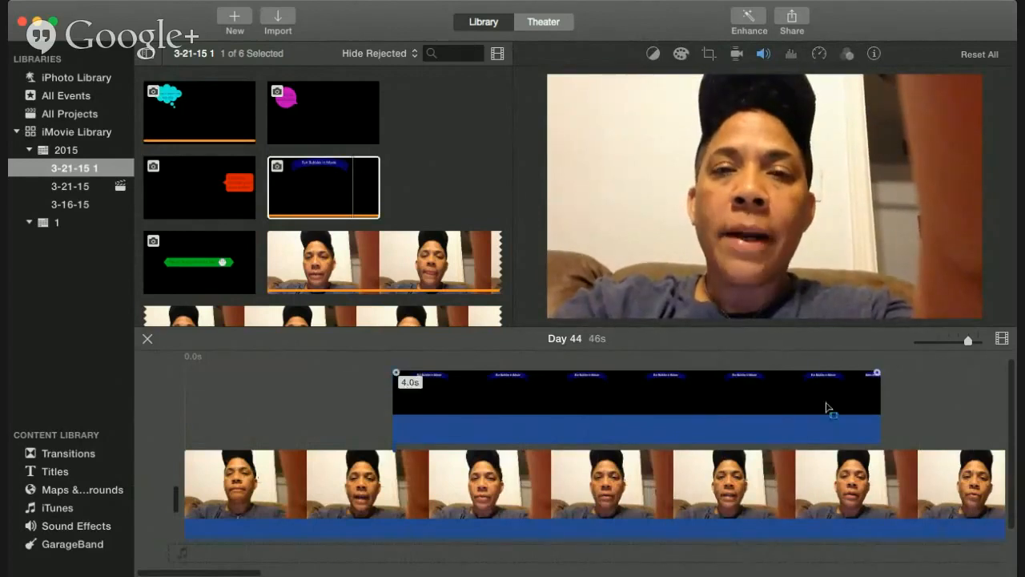
left_click(236, 394)
scroll(330, 420, "right", 1)
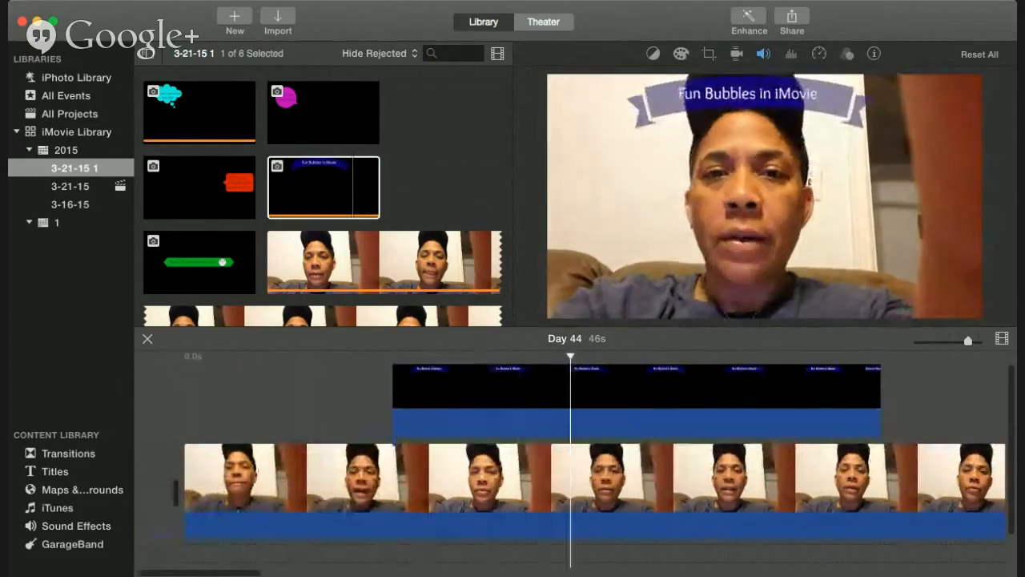
key("space")
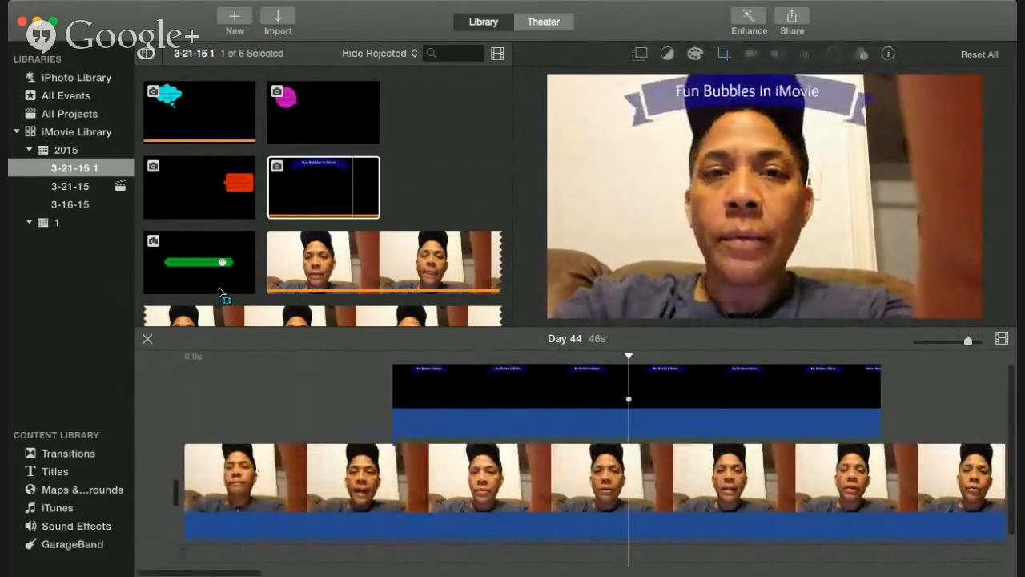
Add the green "Deux" banner image, place it as an overlay at the video's start, and shift it about one second later.
left_click(220, 292)
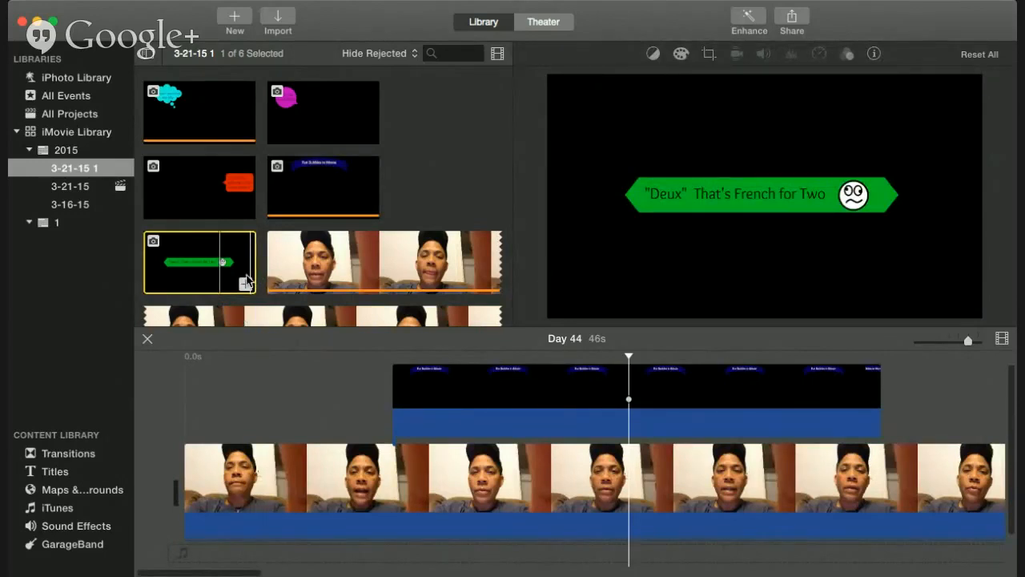
left_click(246, 285)
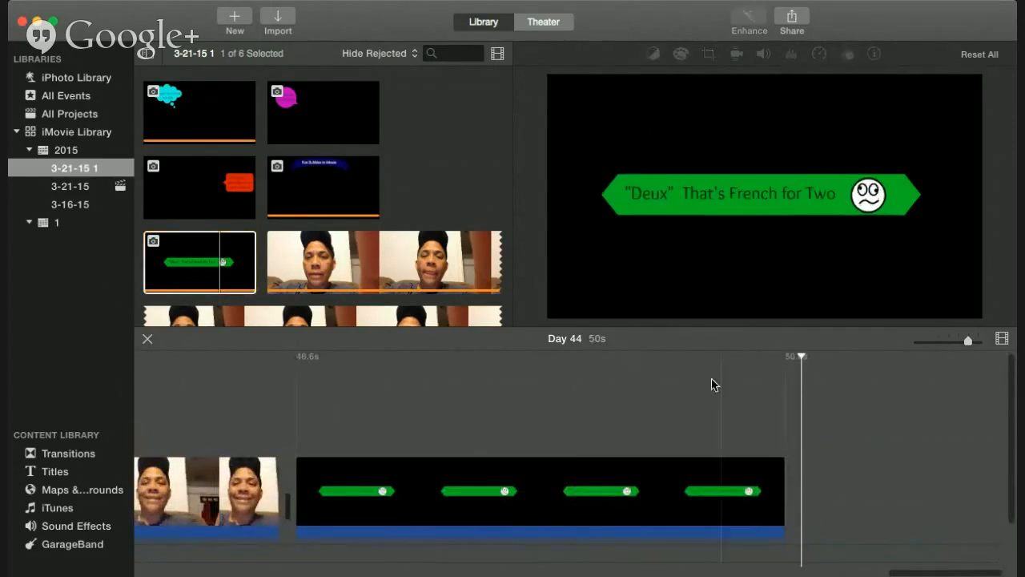
left_click(618, 472)
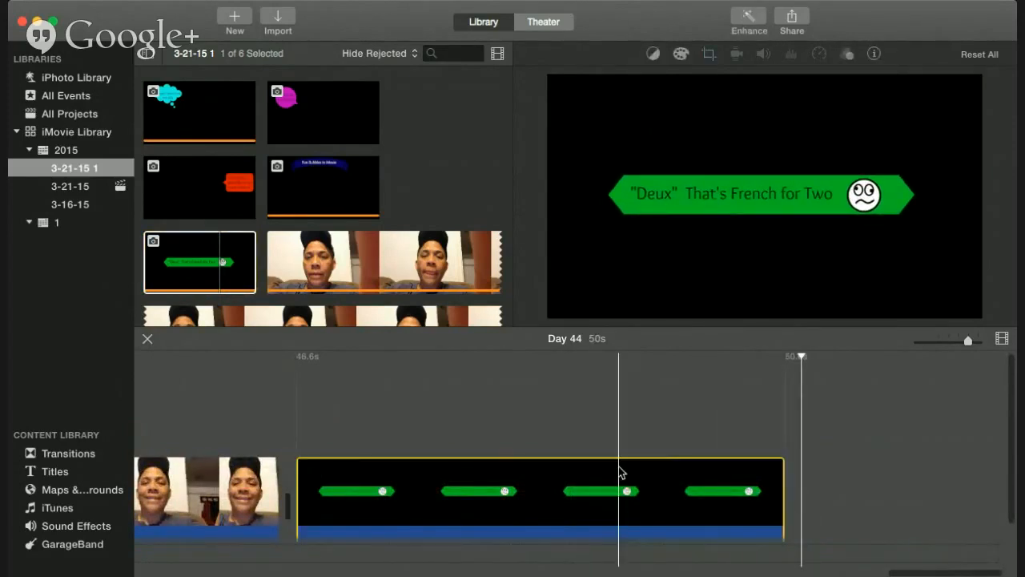
mouse_move(619, 471)
left_mouse_down()
mouse_move(585, 445)
mouse_move(598, 464)
mouse_move(637, 472)
left_mouse_up()
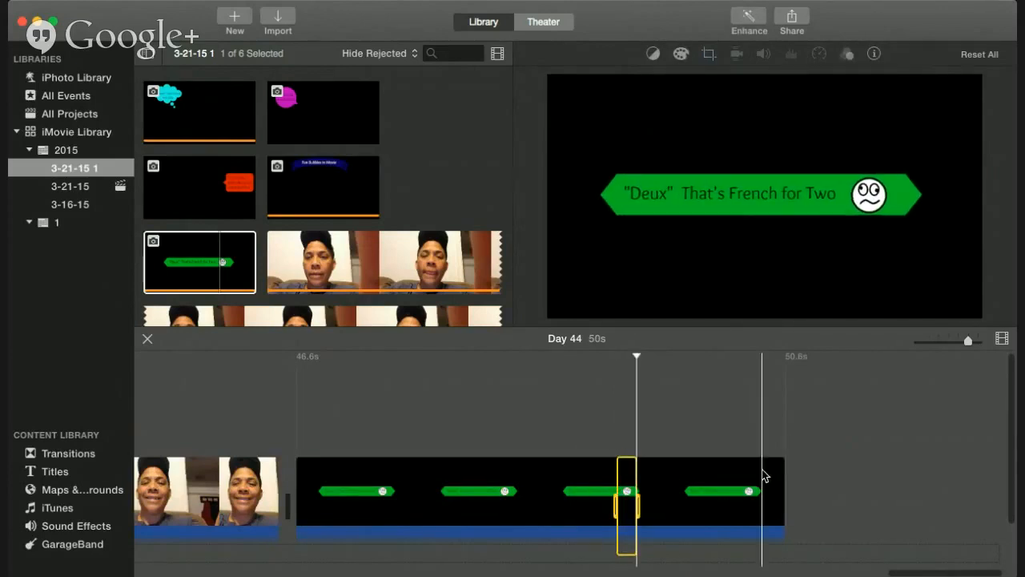
left_click_drag(815, 534, 293, 446)
left_click_drag(518, 477, 174, 409)
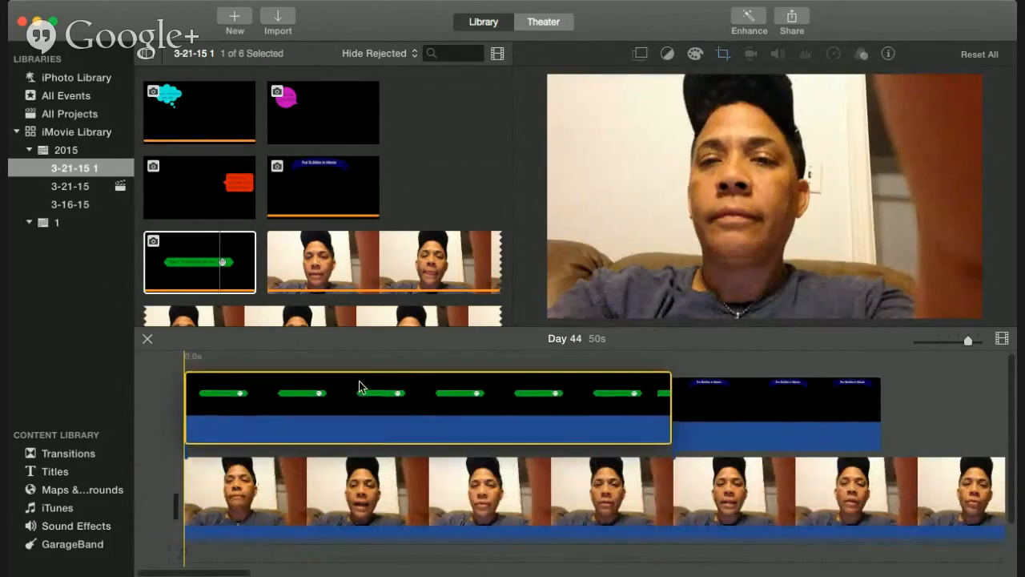
left_click_drag(360, 387, 439, 383)
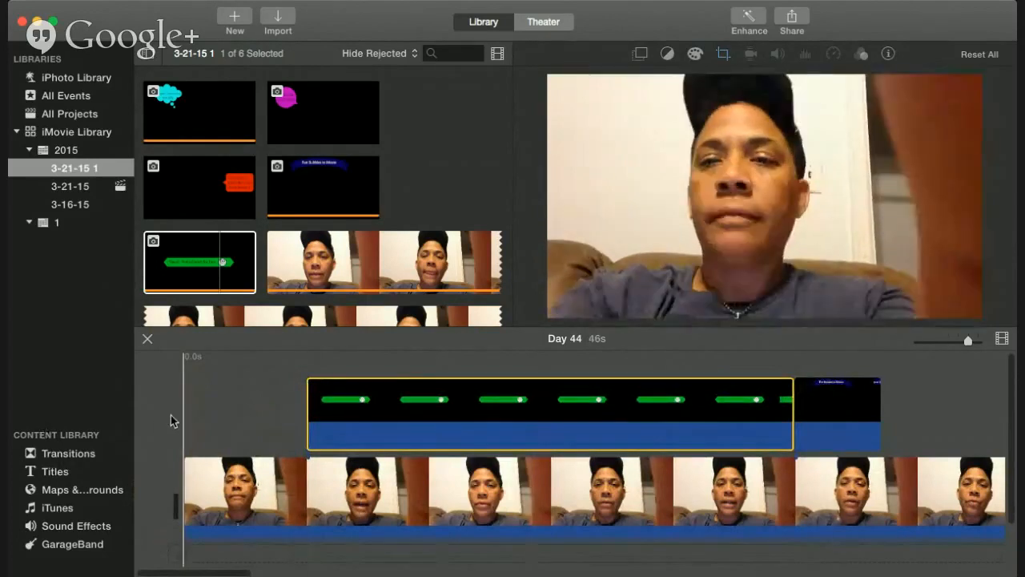
Preview the opening and move the short "Fun Bubbles in iMovie" overlay ahead of the green banner to 0.0s.
left_click(170, 415)
key("space")
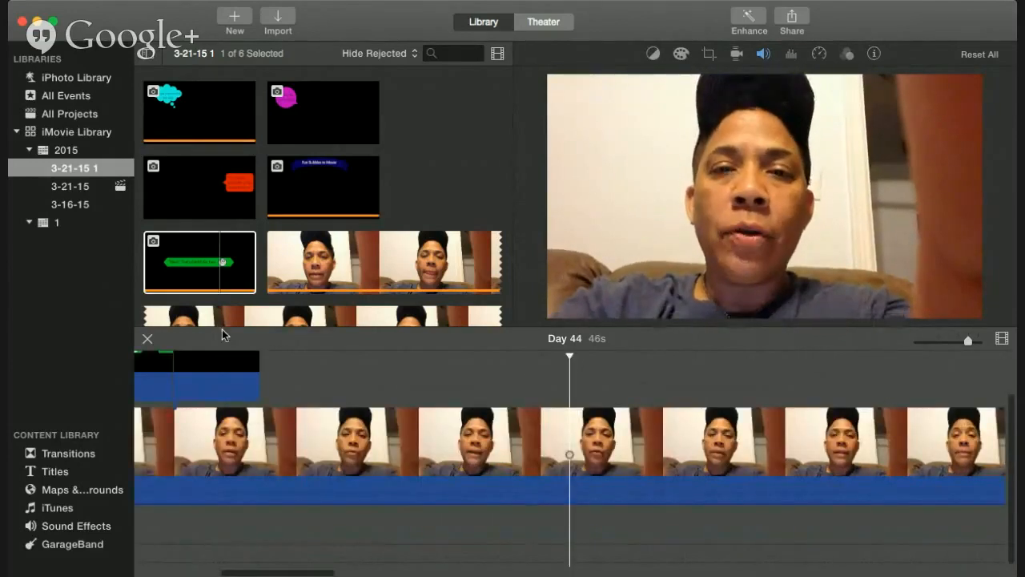
scroll(360, 396, "left", 5)
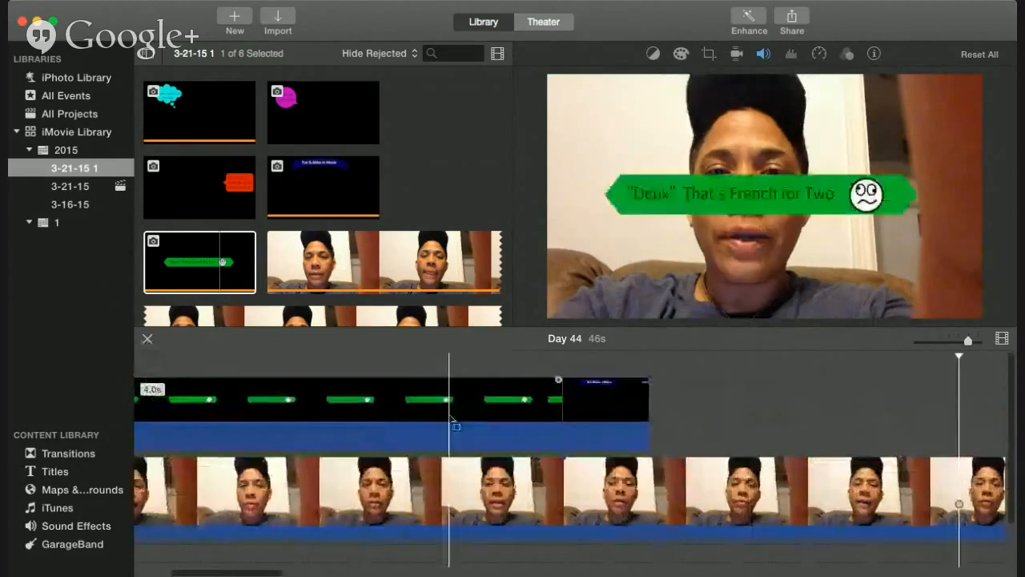
left_click_drag(615, 412, 628, 412)
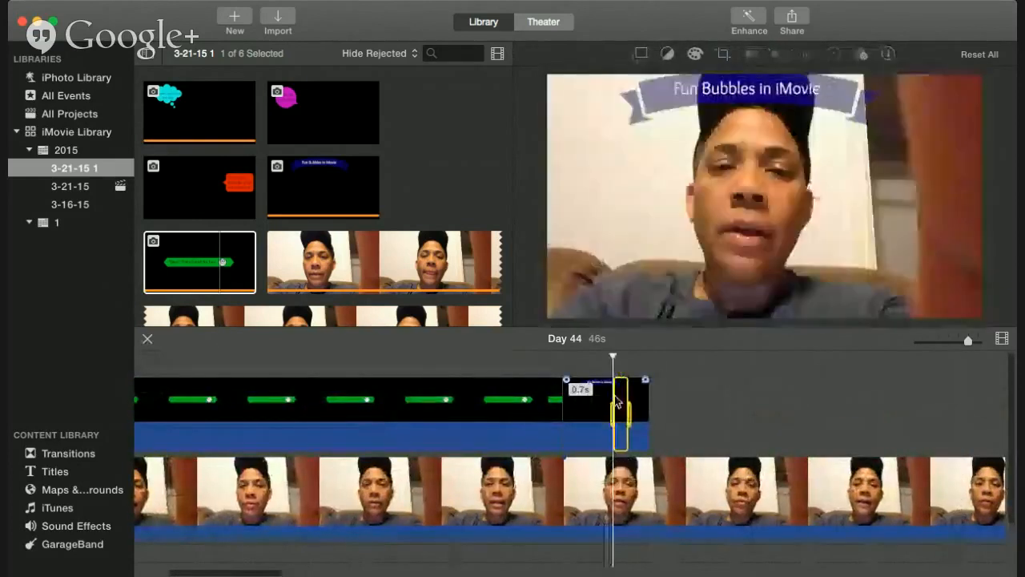
left_click(632, 411)
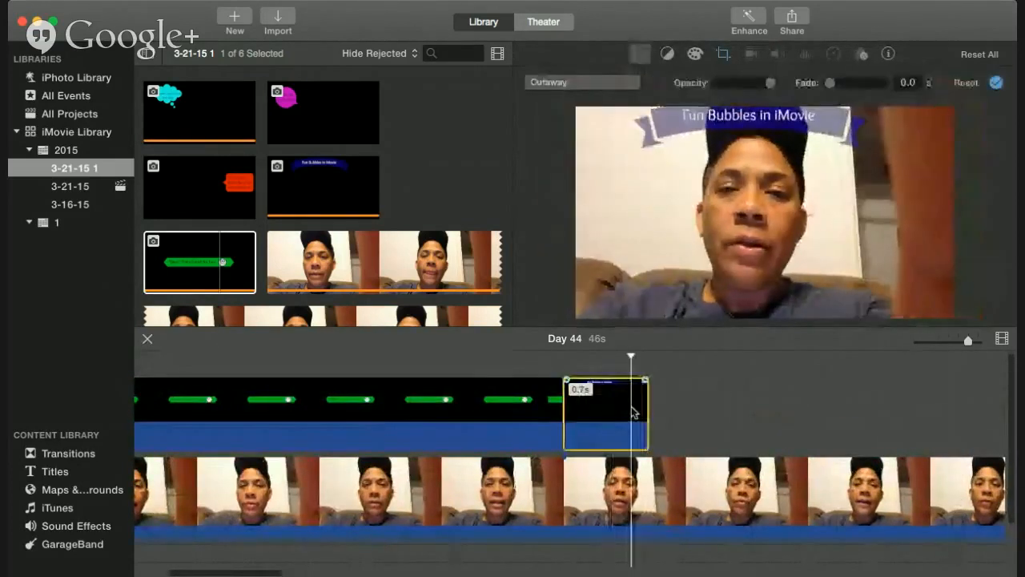
left_click_drag(632, 411, 362, 340)
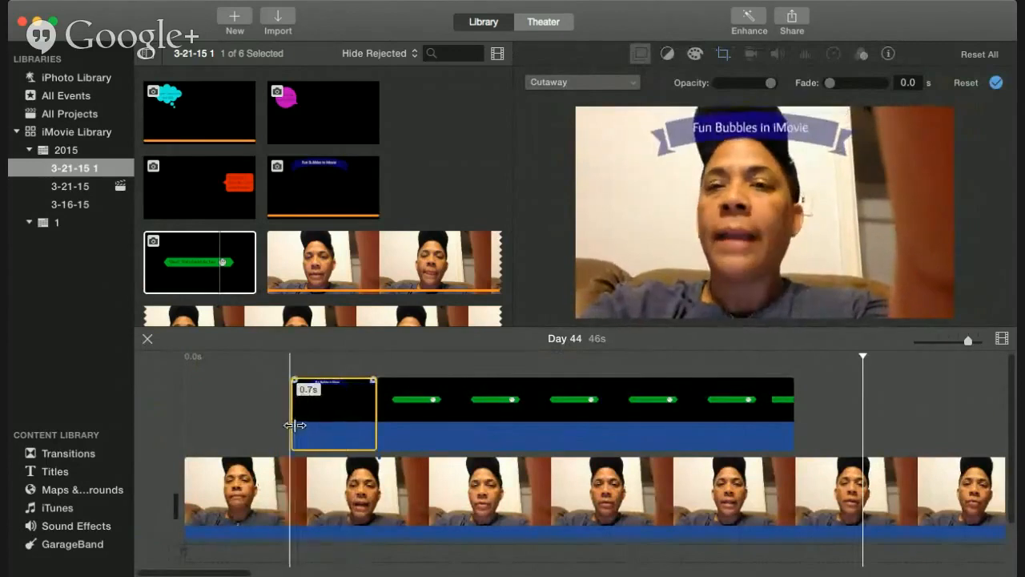
left_click_drag(290, 424, 235, 426)
left_click(336, 417)
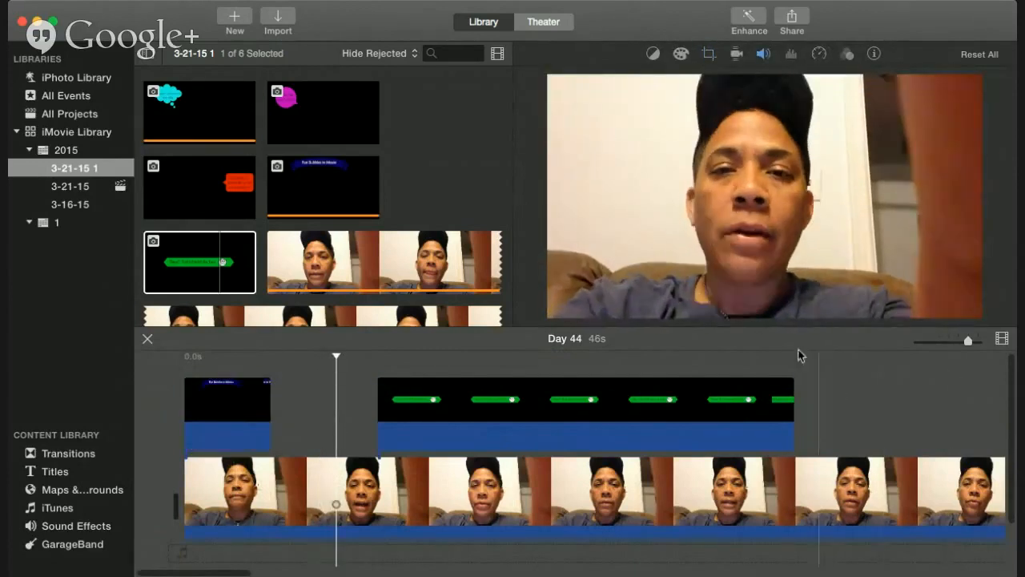
Overlay the red "This bubble looks like a hot water bottle :)" image on the main clip between the green banner and the thought bubble.
scroll(856, 357, "right", 10)
scroll(855, 363, "right", 10)
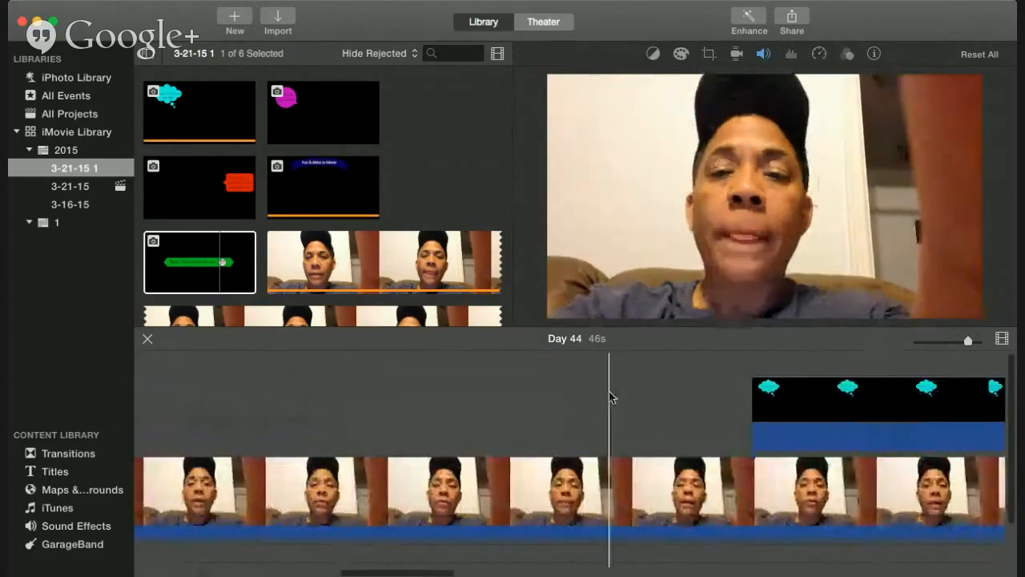
scroll(610, 391, "left", 5)
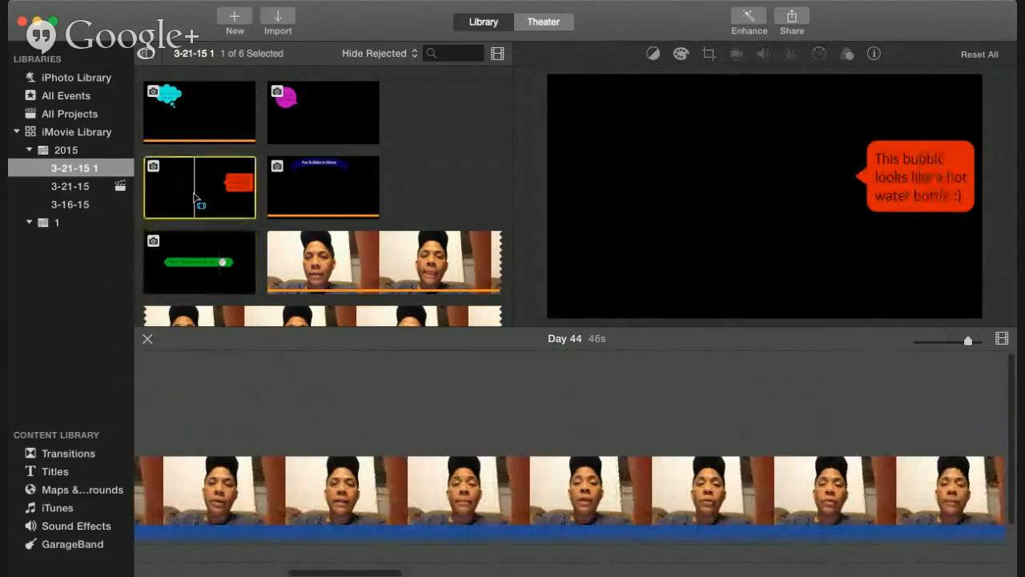
left_click_drag(211, 196, 408, 401)
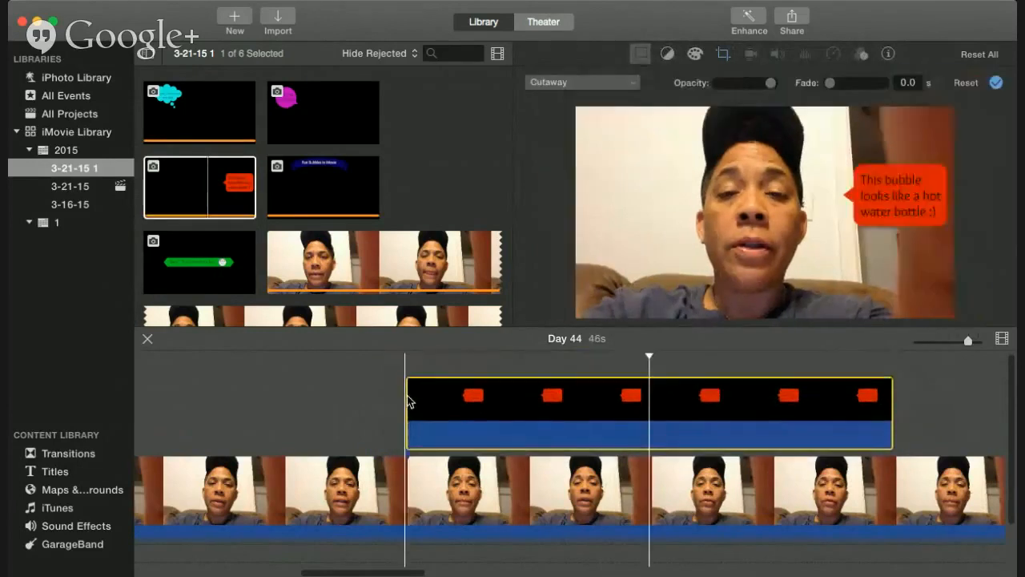
Overlay the purple "I hope this was helpful" bubble image on the main clip after the thought bubble.
left_click(382, 404)
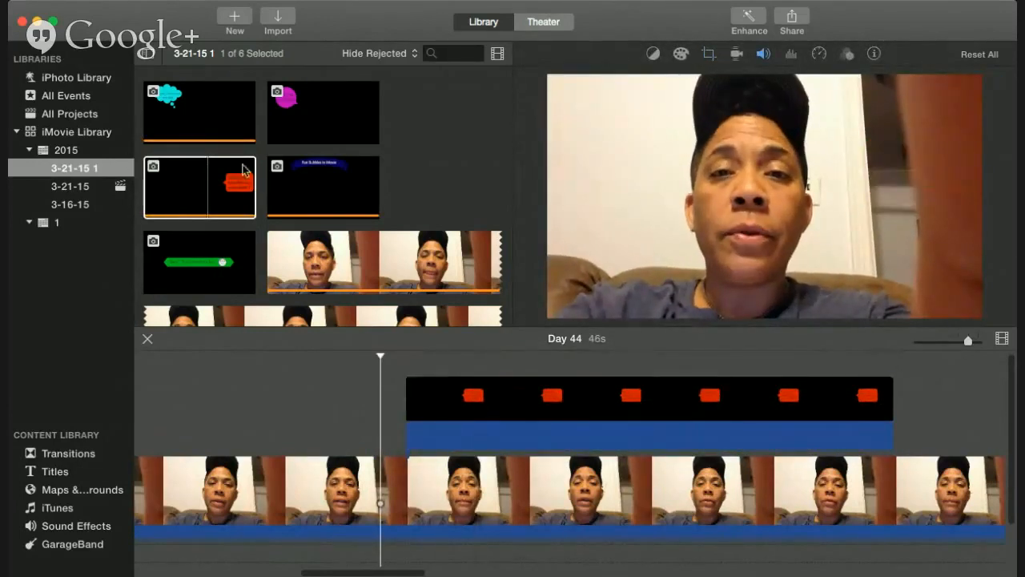
left_click(218, 187)
left_click(336, 377)
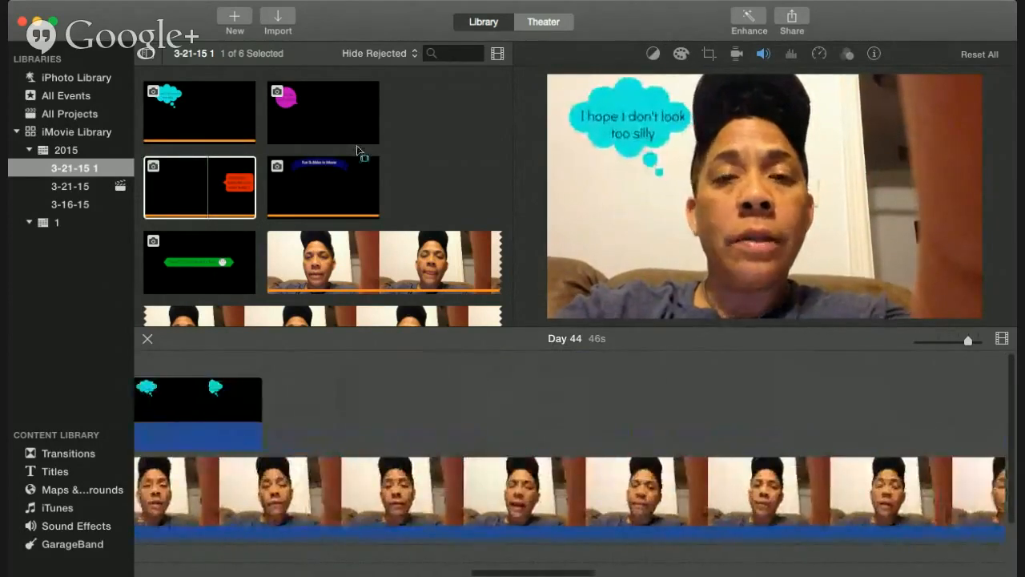
left_click(350, 112)
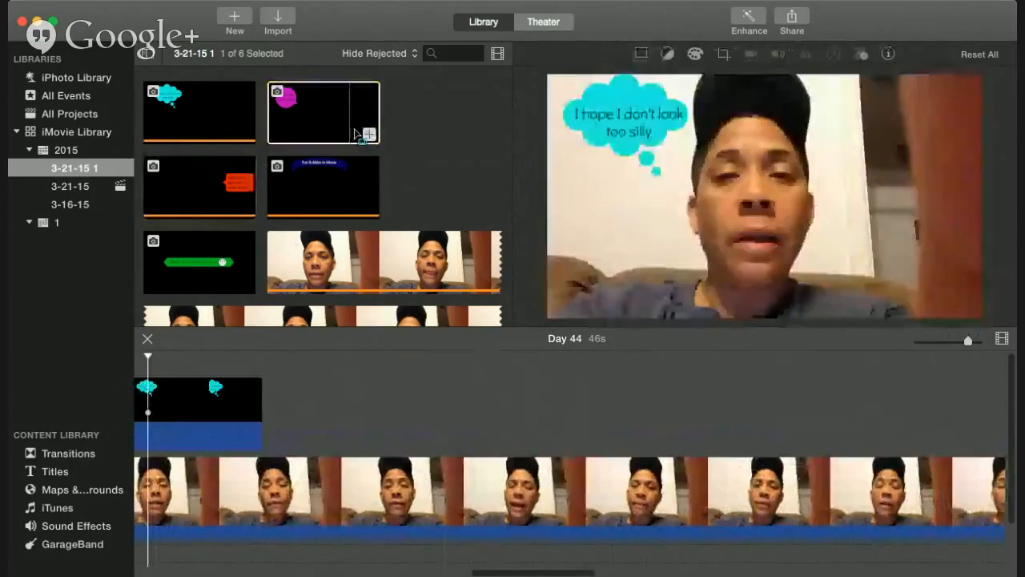
left_click(340, 117)
left_click_drag(340, 112, 707, 402)
scroll(542, 414, "right", 8)
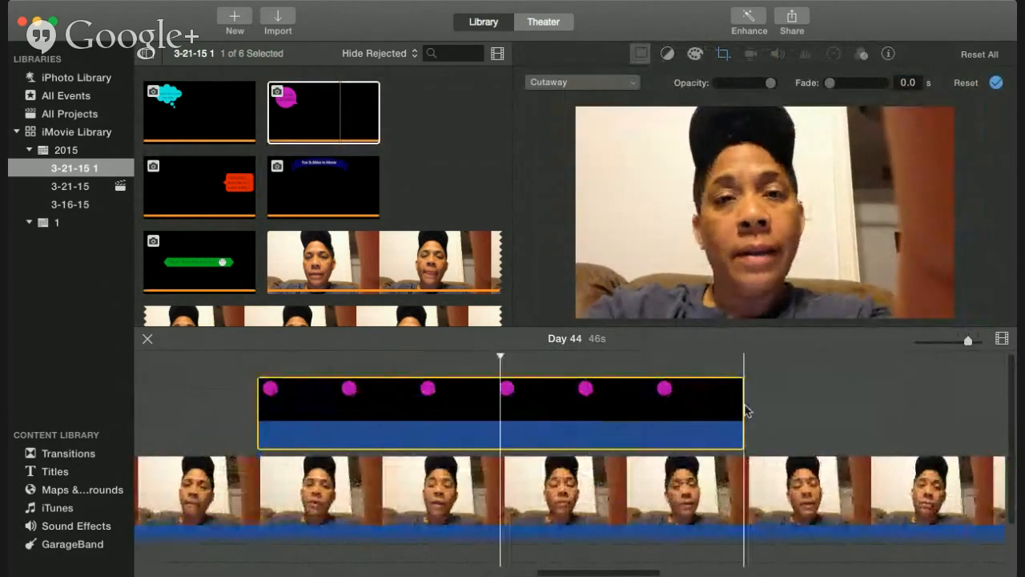
Lengthen the purple bubble overlay to 12.6s and move it to the closing seconds of the main clip.
left_click_drag(744, 407, 865, 430)
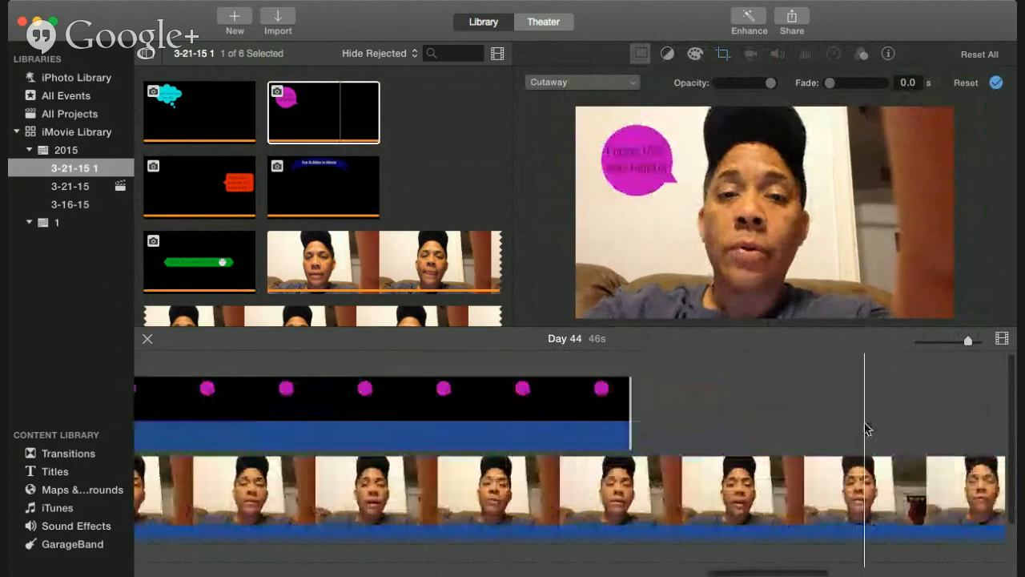
scroll(735, 406, "right", 2)
left_click(426, 392)
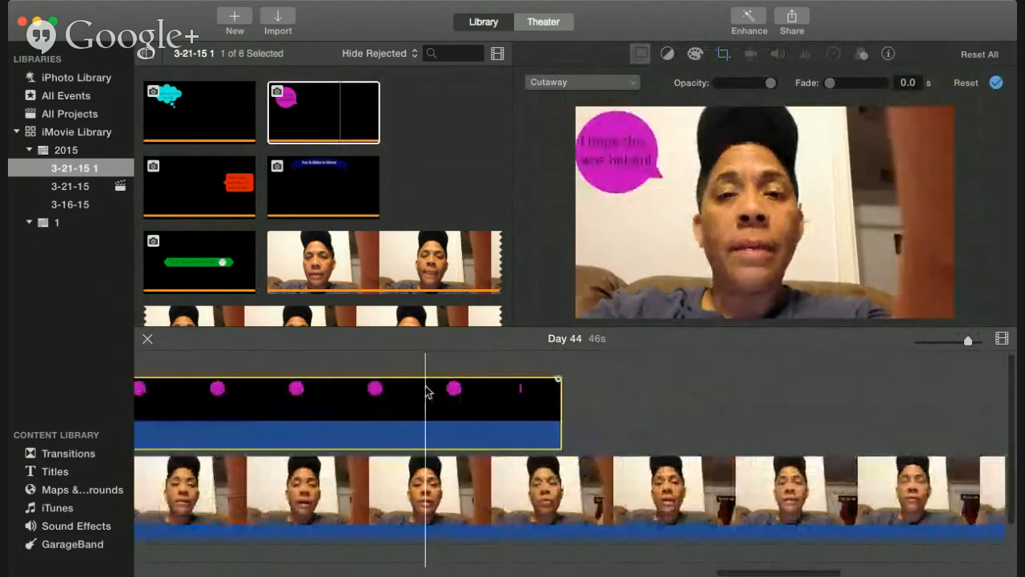
mouse_move(453, 387)
left_mouse_down()
mouse_move(822, 354)
mouse_move(1009, 360)
mouse_move(1004, 373)
mouse_move(751, 384)
mouse_move(518, 362)
mouse_move(444, 362)
mouse_move(442, 378)
left_mouse_up()
scroll(647, 440, "left", 5)
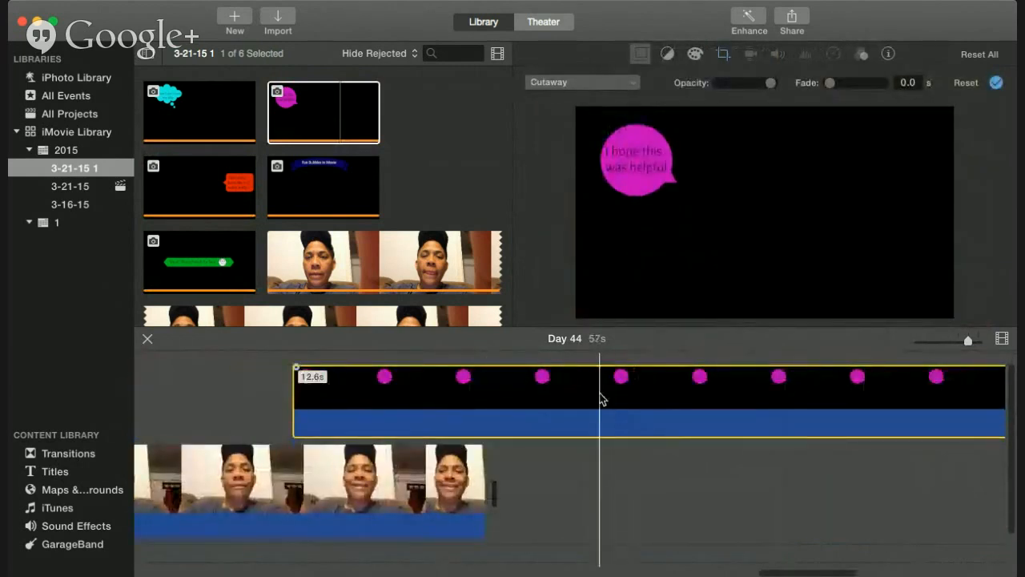
left_click_drag(603, 399, 493, 394)
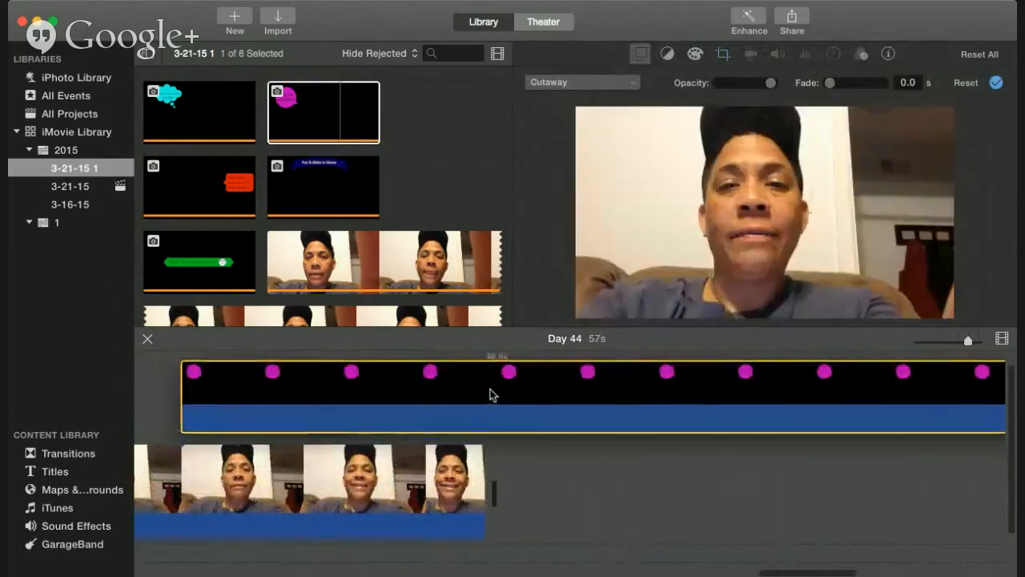
Trim the purple bubble overlay to 2.5s, level with the main clip's end, and shift it about one second earlier.
scroll(423, 434, "right", 5)
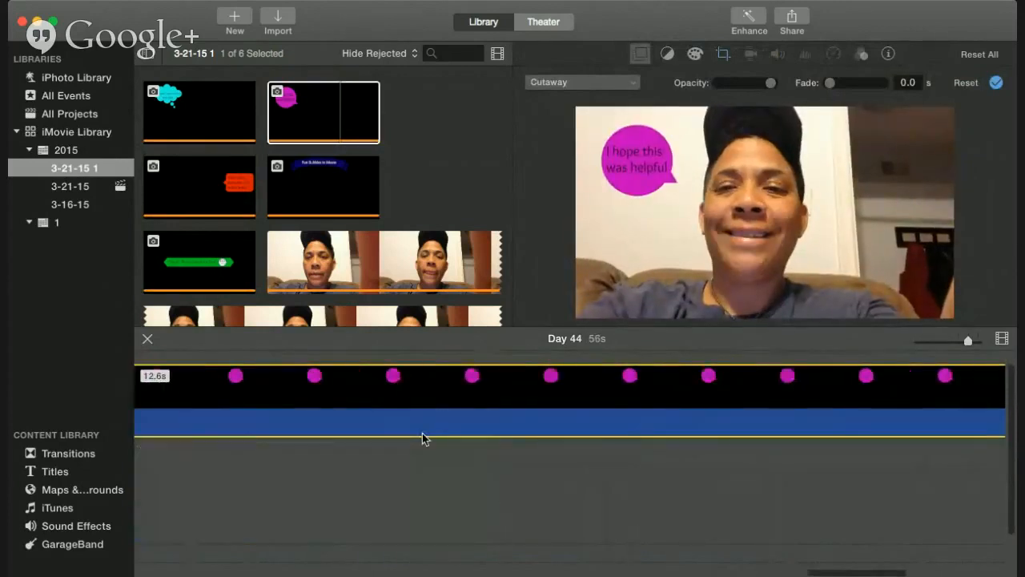
scroll(424, 438, "right", 4)
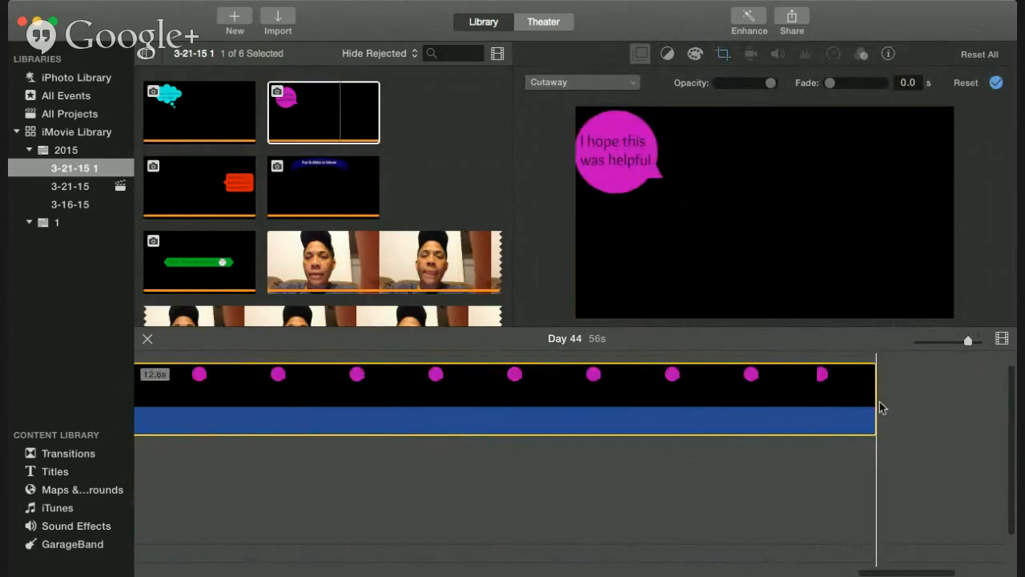
left_click_drag(873, 400, 212, 388)
scroll(334, 439, "left", 5)
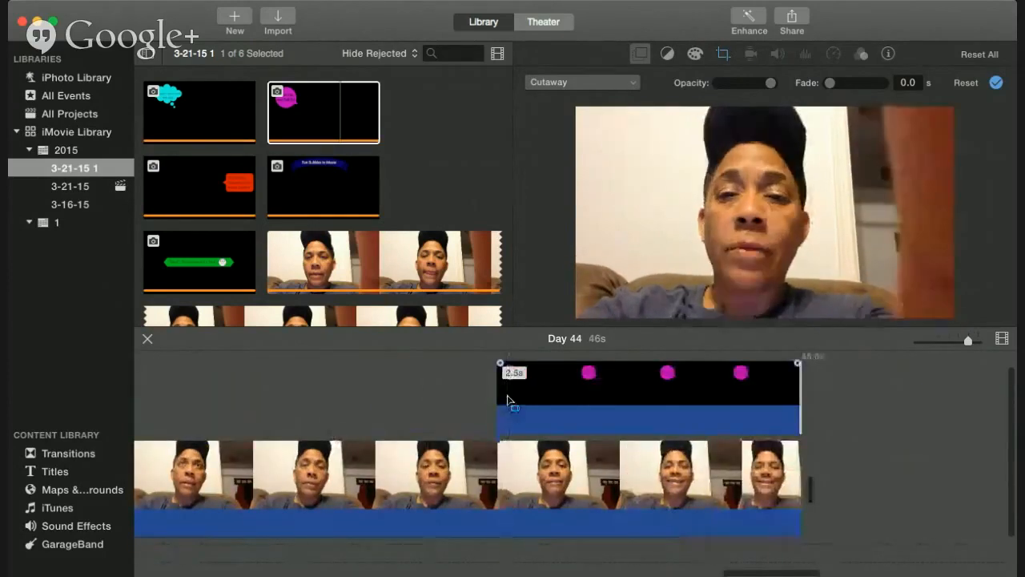
left_click(507, 400)
left_click(549, 407)
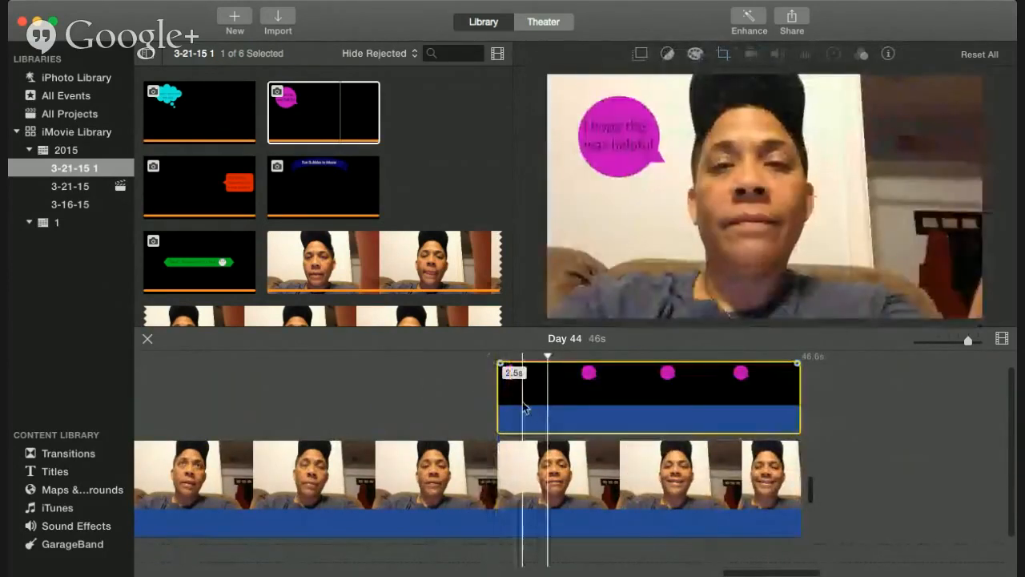
left_click_drag(524, 408, 405, 402)
Add the Bottle Pour sound effect beneath the main clip, starting shortly before the red bubble overlay.
scroll(303, 405, "left", 10)
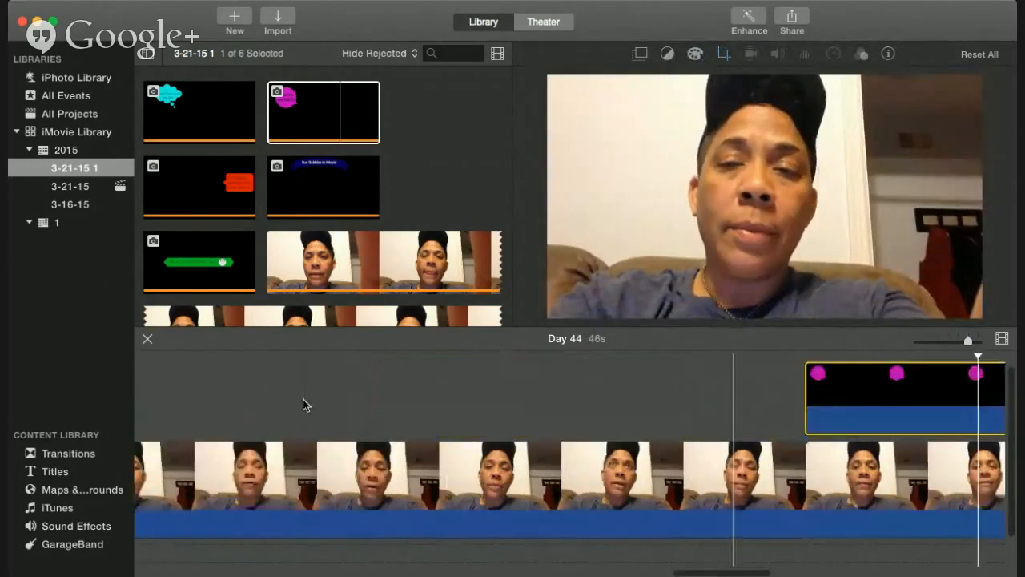
scroll(303, 405, "down", 3)
scroll(303, 399, "up", 3)
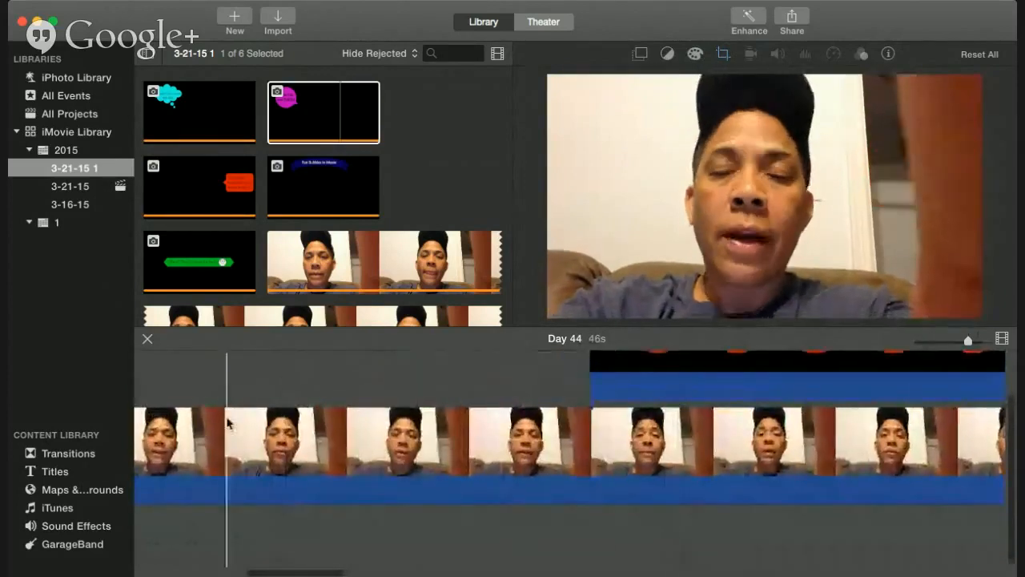
left_click(69, 530)
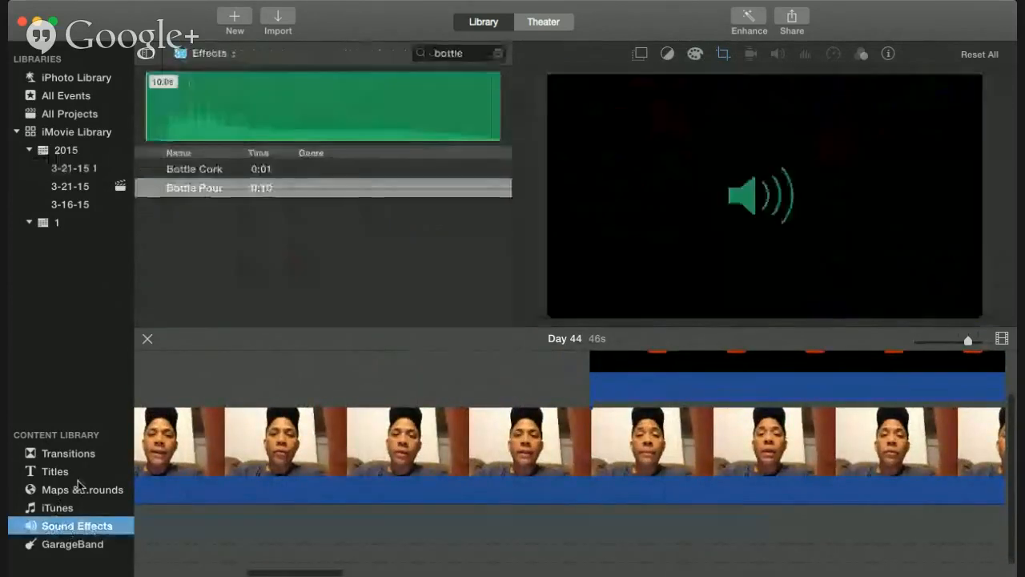
left_click(227, 132)
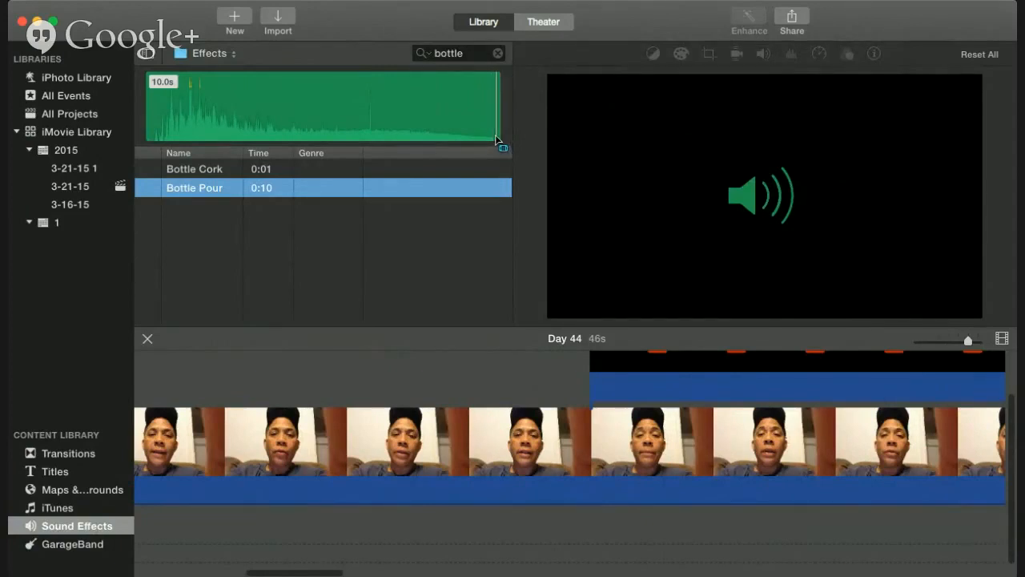
left_click_drag(495, 140, 396, 533)
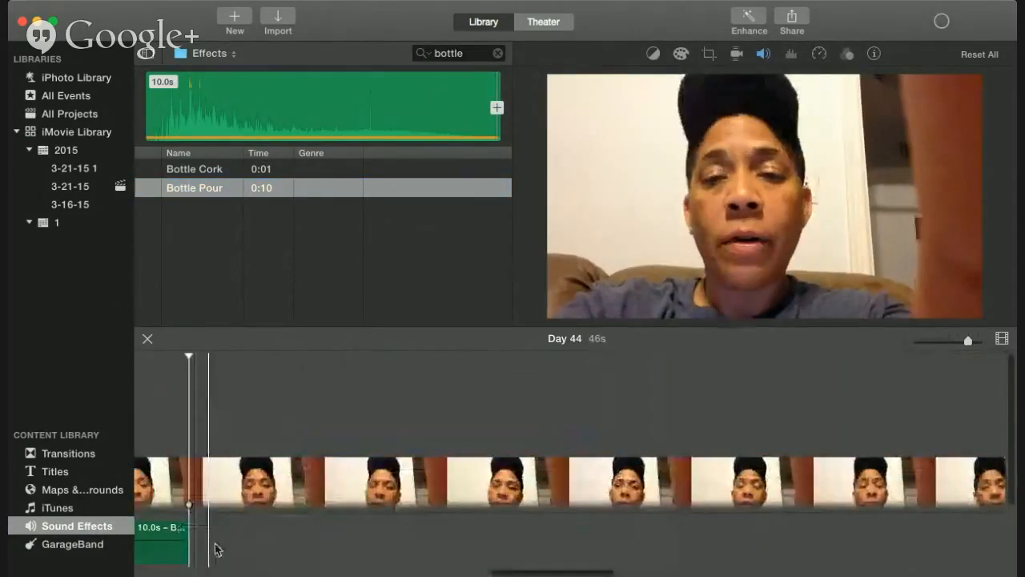
Trim the end of the Bottle Pour sound effect to a length of 6.1s.
scroll(259, 534, "left", 1)
scroll(260, 534, "left", 10)
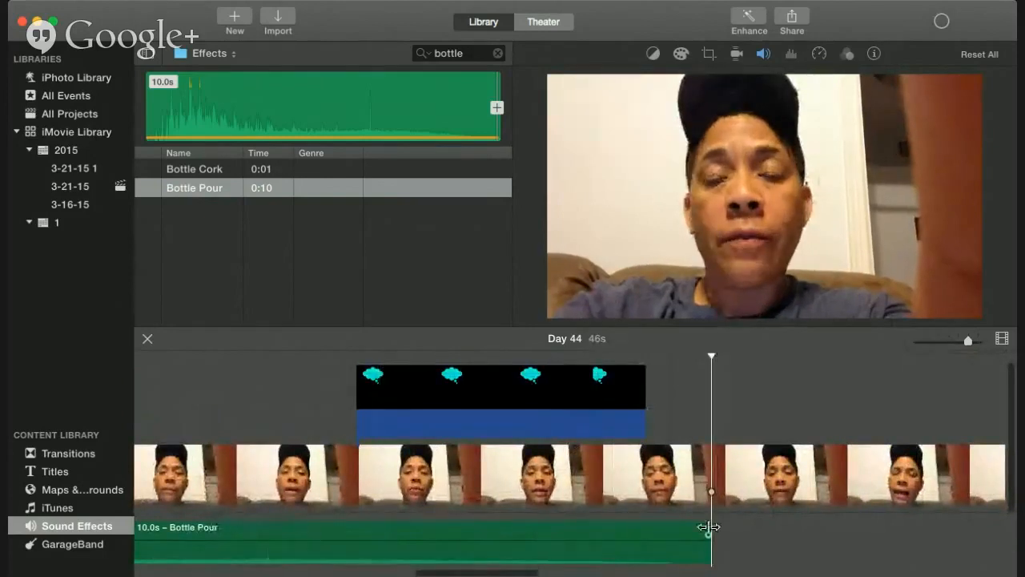
left_click_drag(709, 526, 241, 534)
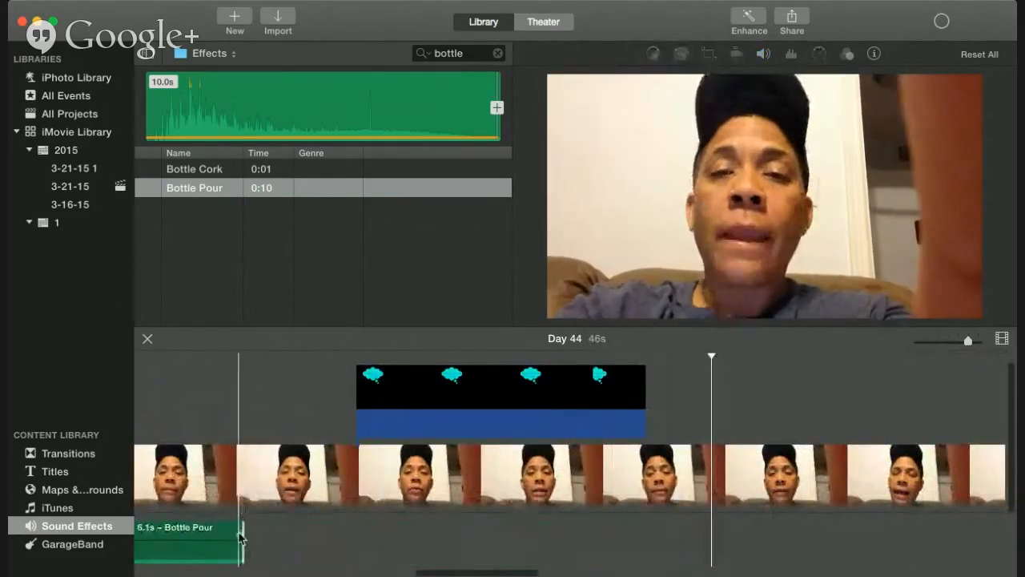
Move the Bottle Pour sound effect to the start of the thought bubble and shift it about one second earlier.
scroll(238, 533, "left", 10)
left_click(206, 535)
left_click_drag(206, 535, 670, 453)
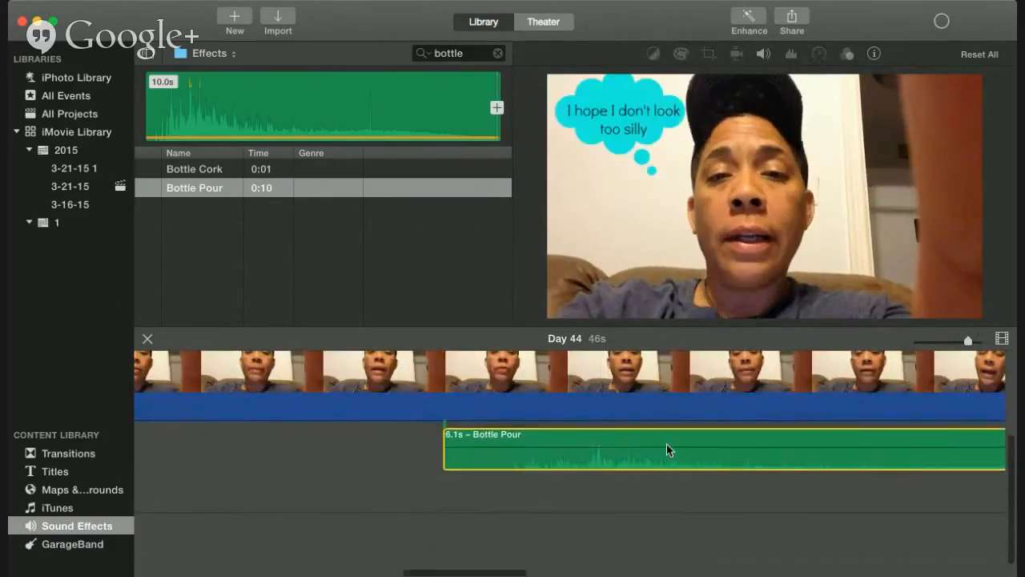
scroll(366, 429, "up", 3)
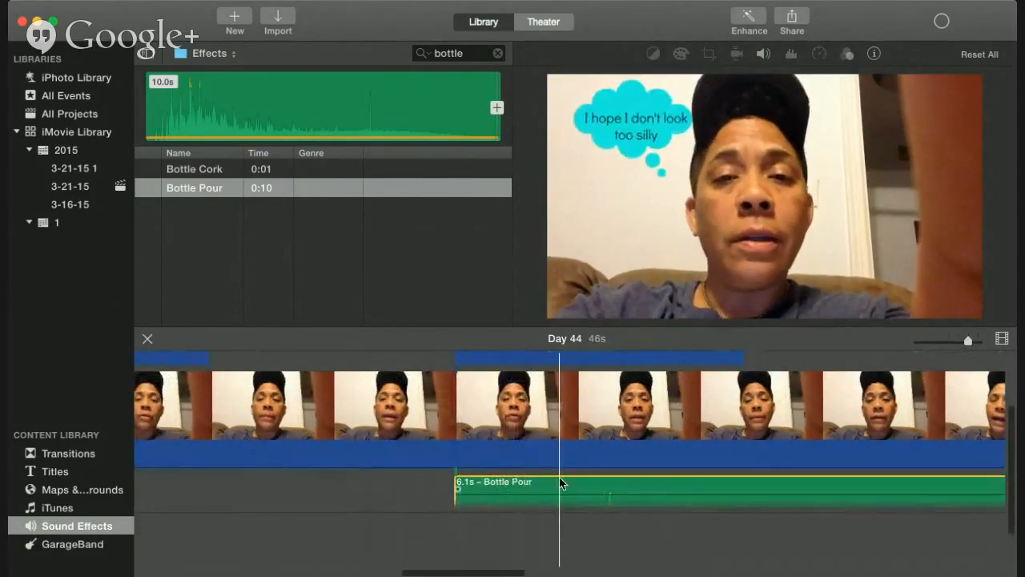
left_click_drag(576, 485, 401, 484)
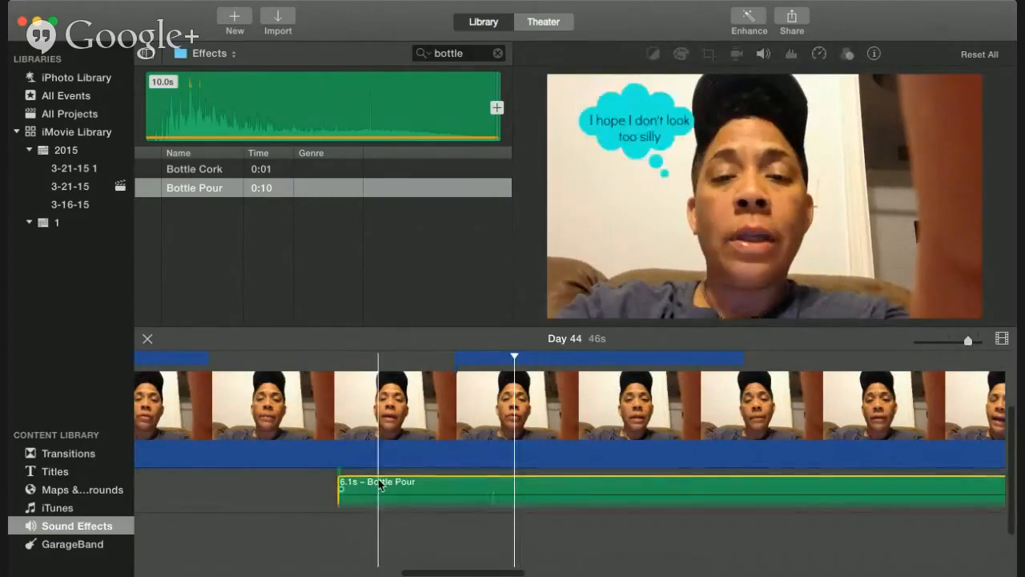
left_click(223, 454)
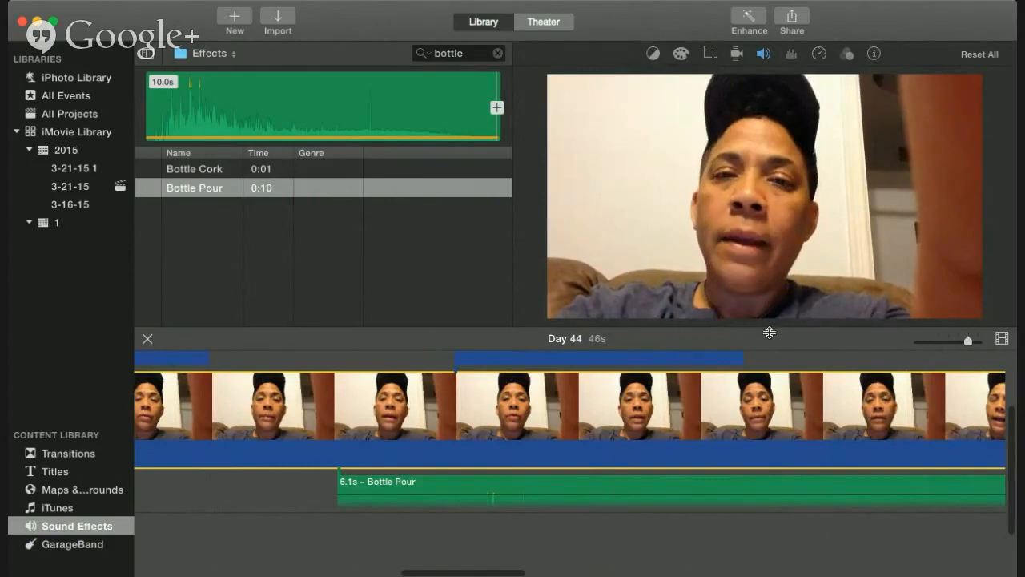
Place the playhead near the end of the thought bubble overlay and select that overlay.
scroll(685, 448, "right", 5)
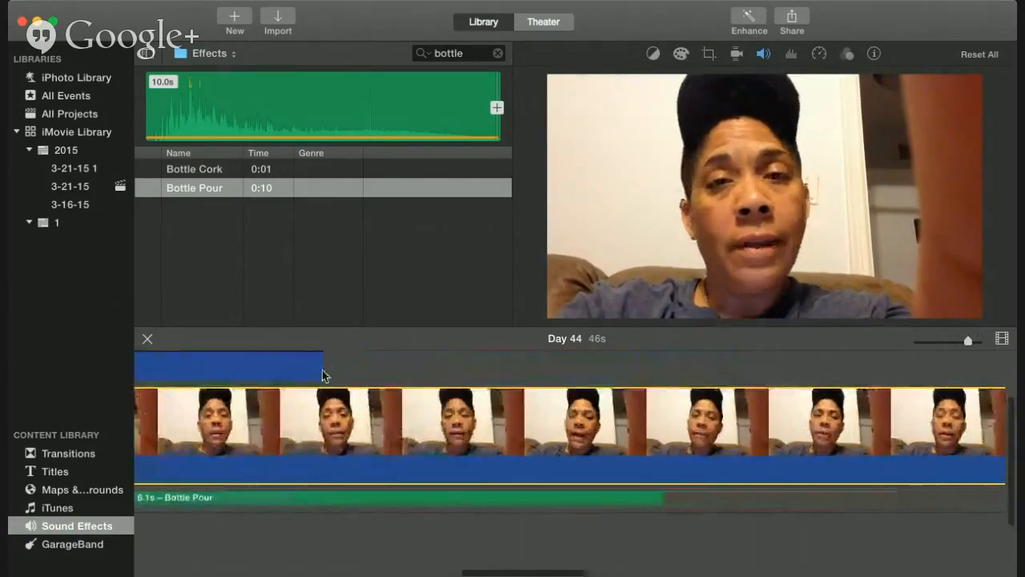
left_click(318, 369)
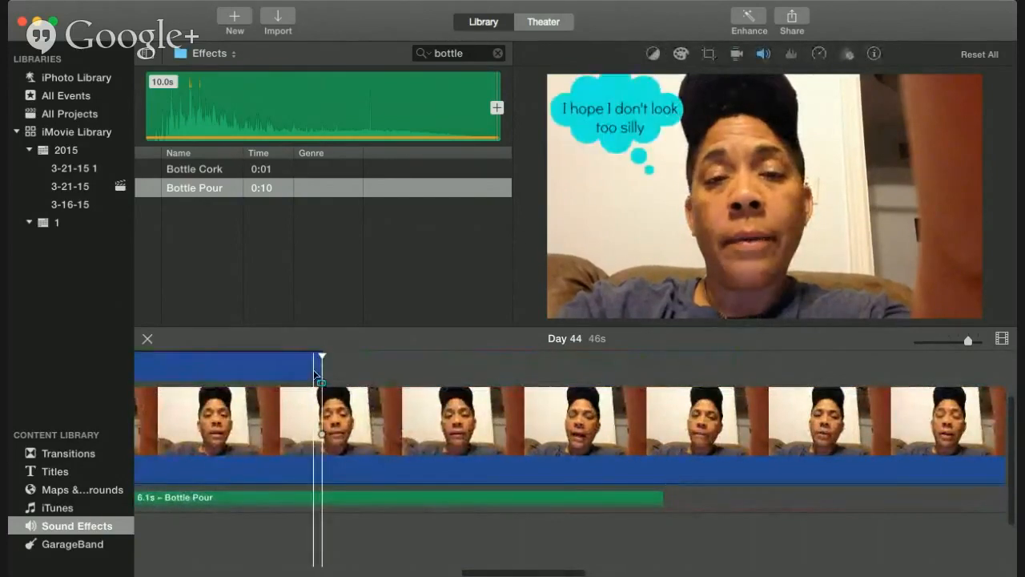
left_click(319, 369)
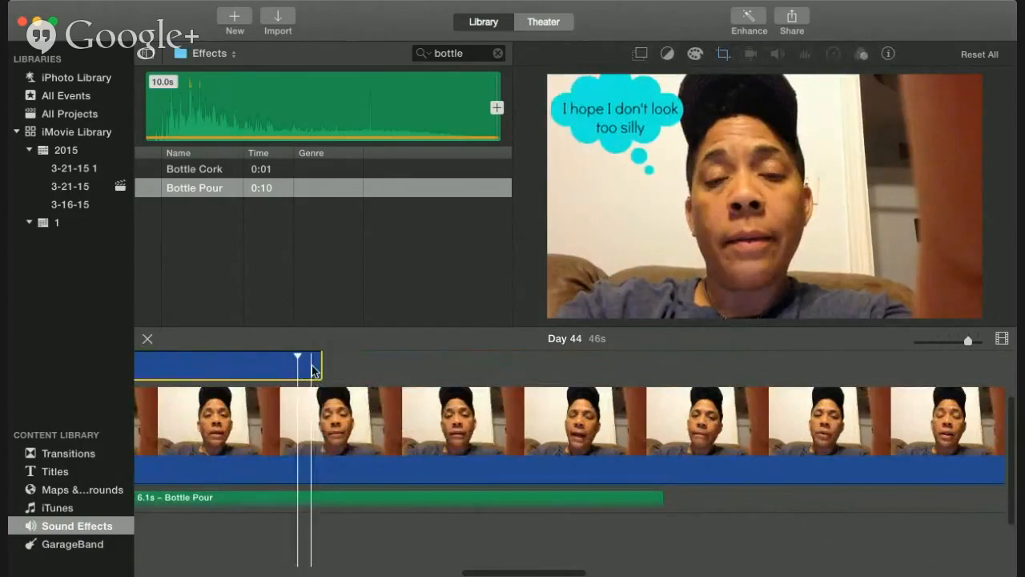